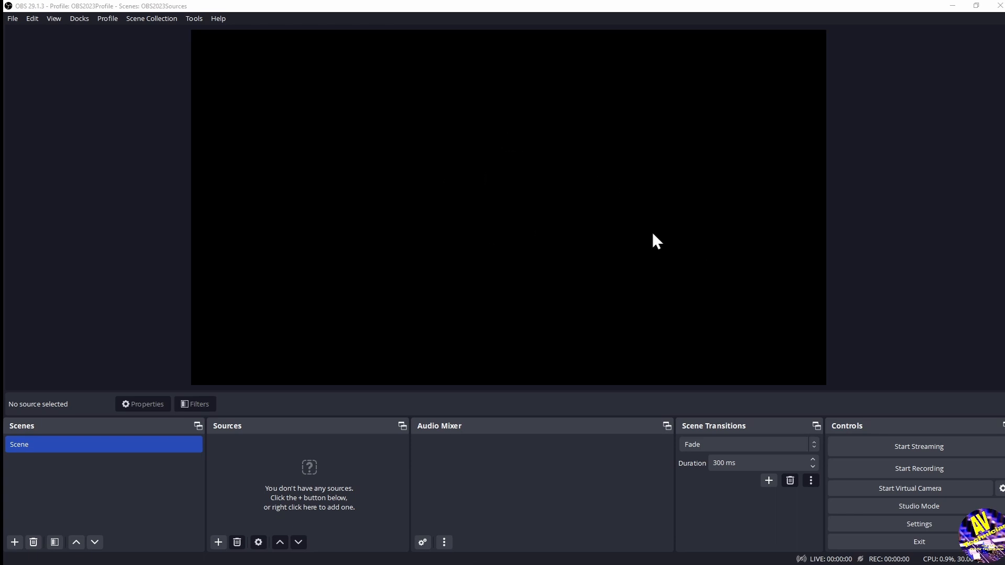
# Step: Switch Studio Mode on and off to compare the single preview with the Preview/Program layout
pyautogui.click(925, 508)
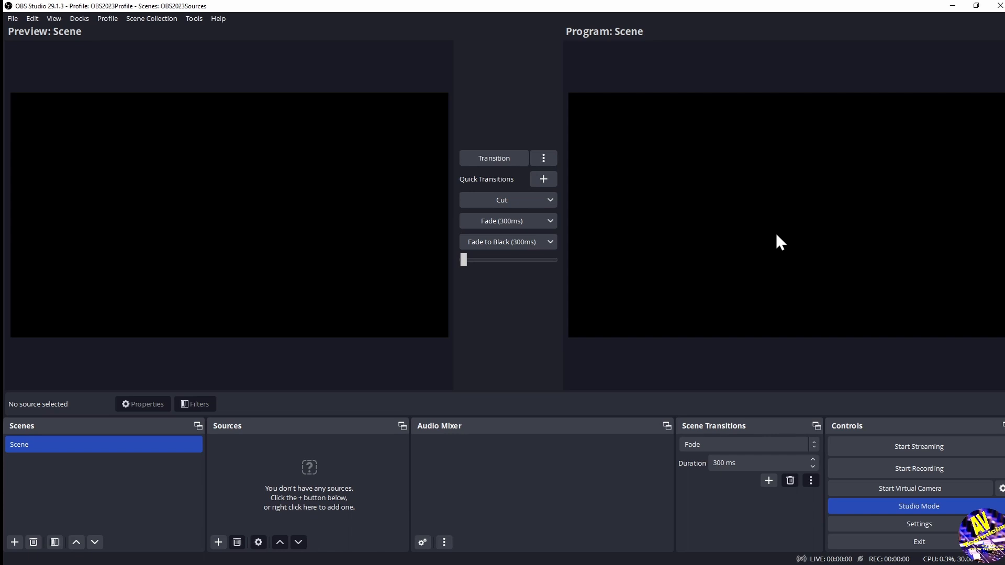
pyautogui.click(917, 512)
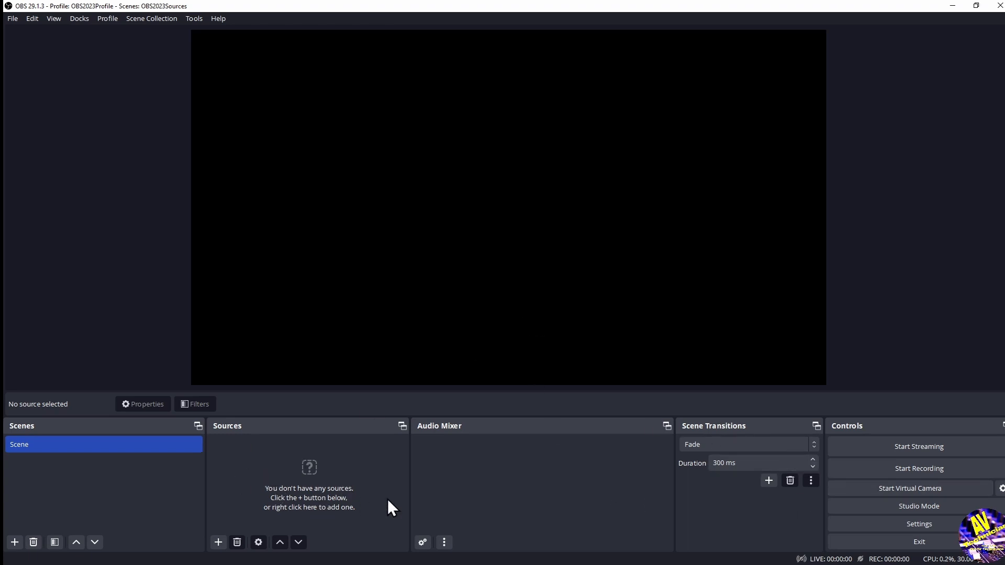
pyautogui.click(941, 507)
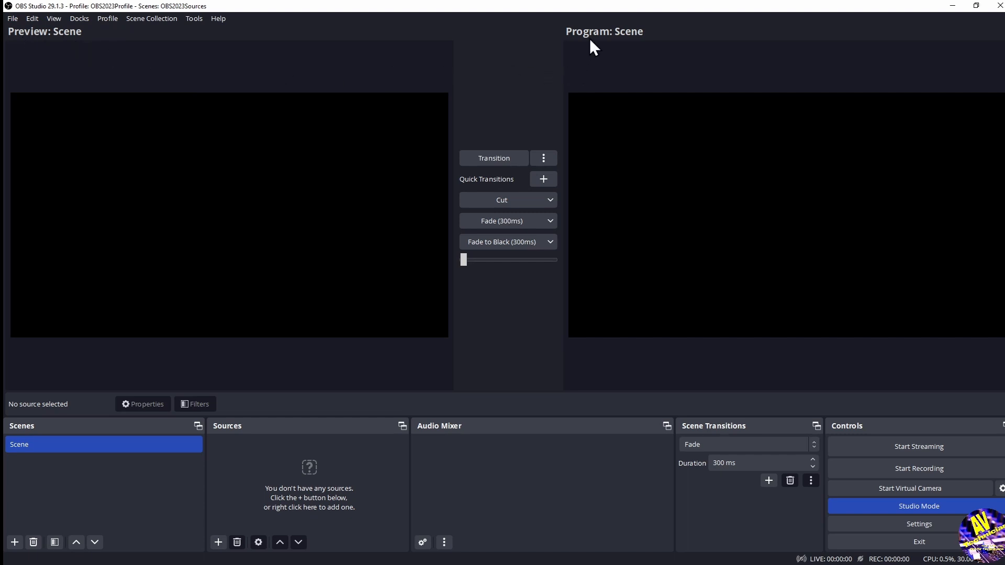
pyautogui.click(943, 505)
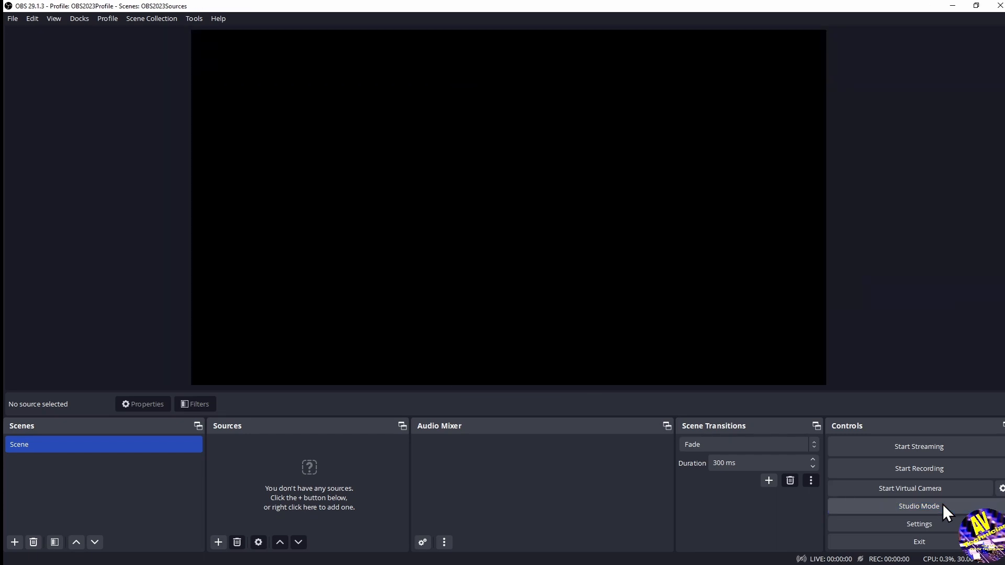
pyautogui.click(944, 505)
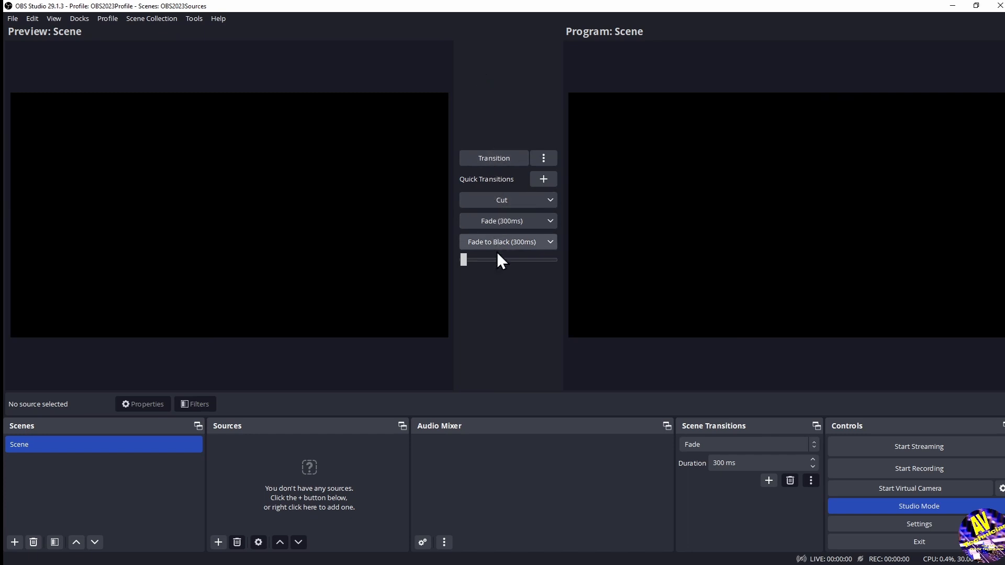
pyautogui.click(910, 509)
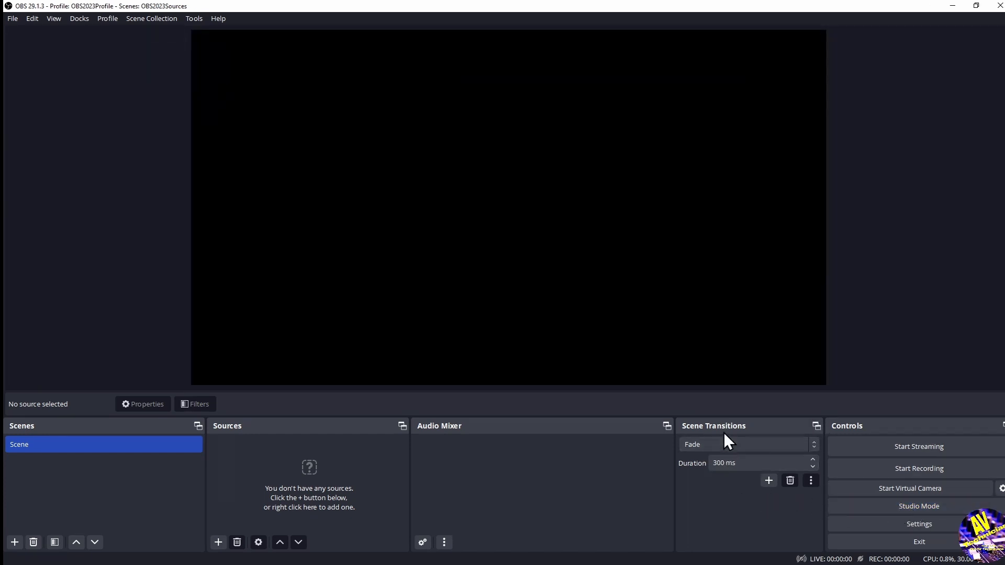
# Step: Turn on Studio Mode and check the available scene transitions, keeping Fade selected
pyautogui.click(915, 504)
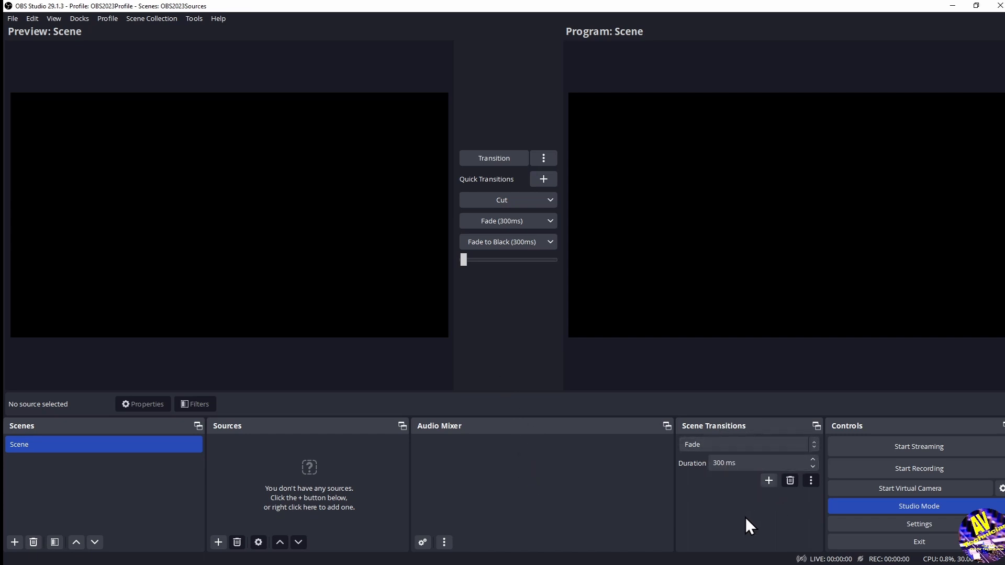
pyautogui.click(737, 444)
pyautogui.click(724, 466)
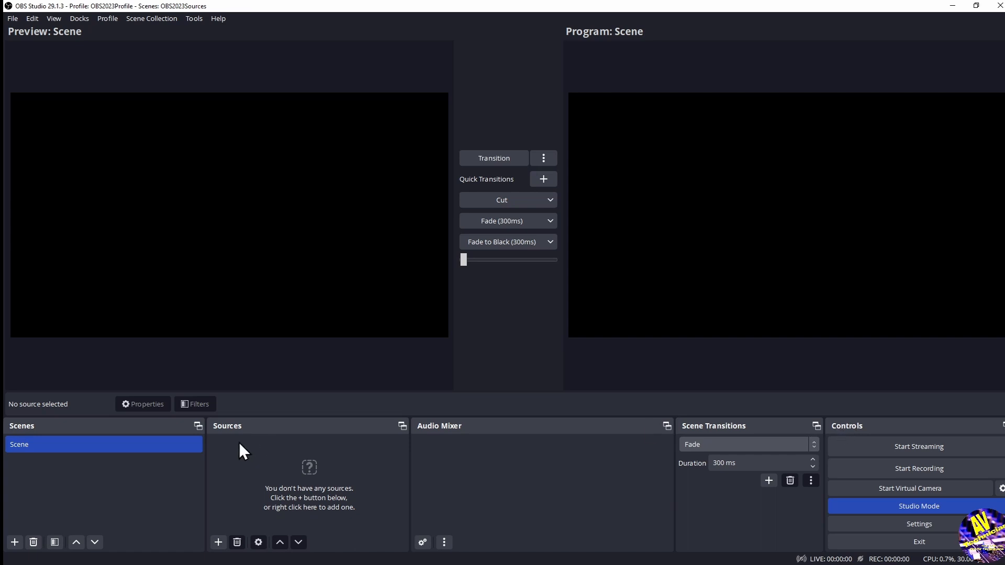
# Step: Undock the Scenes panel, dock it again beside Sources, and widen both panels
pyautogui.click(198, 426)
pyautogui.moveTo(125, 406); pyautogui.dragTo(101, 422)
pyautogui.moveTo(93, 431); pyautogui.dragTo(93, 430)
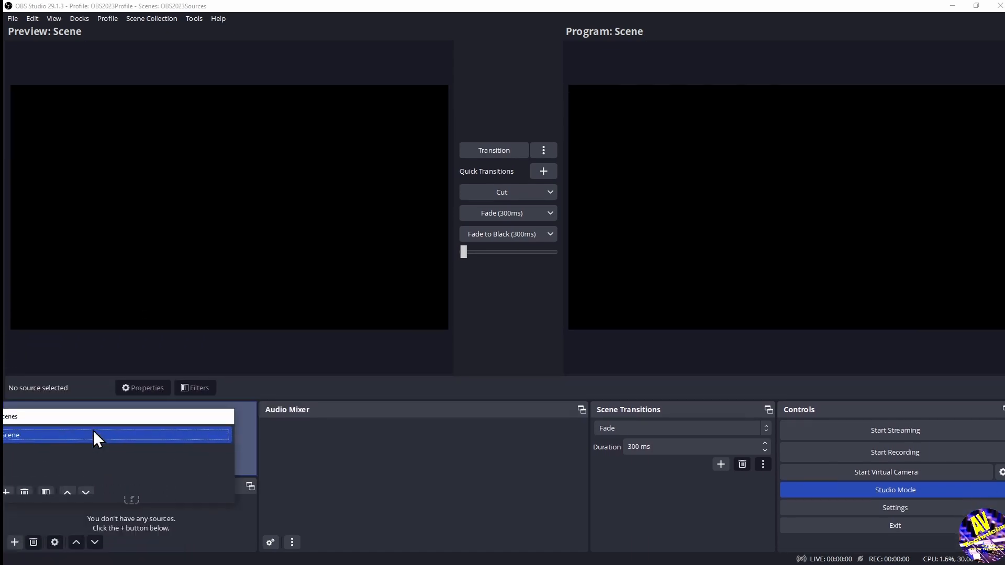
pyautogui.moveTo(143, 408); pyautogui.dragTo(26, 467)
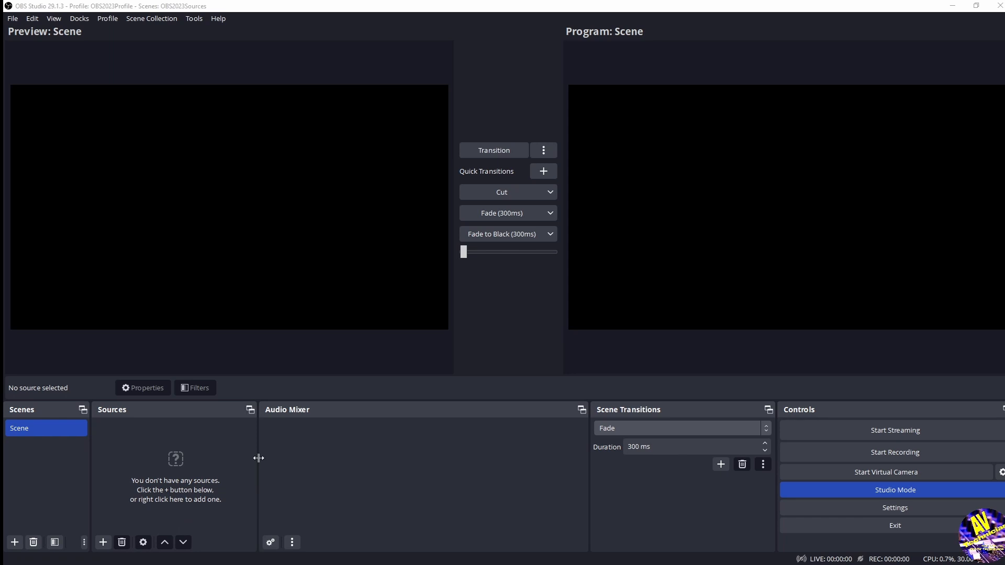
pyautogui.moveTo(259, 458); pyautogui.dragTo(404, 469)
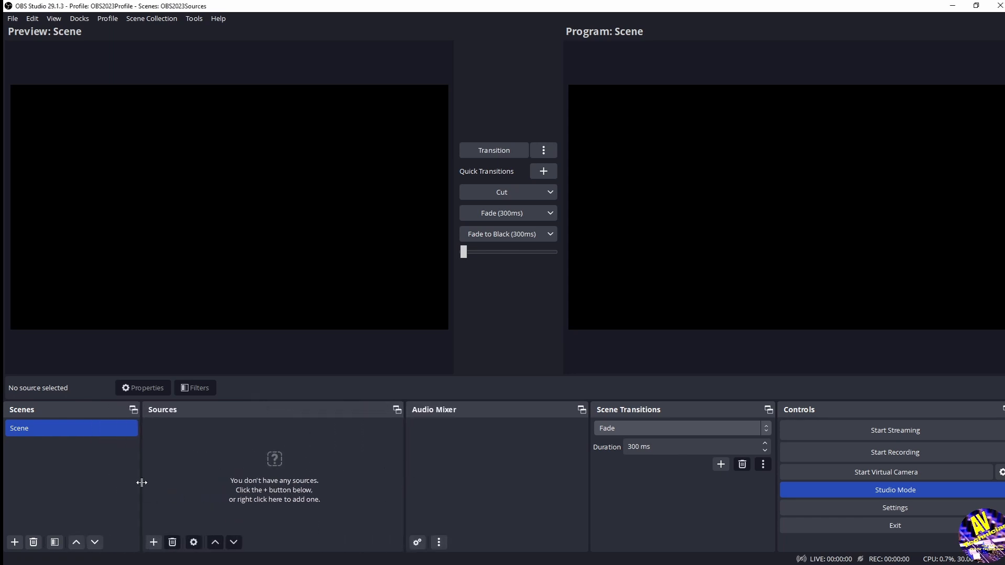
pyautogui.moveTo(142, 483); pyautogui.dragTo(170, 482)
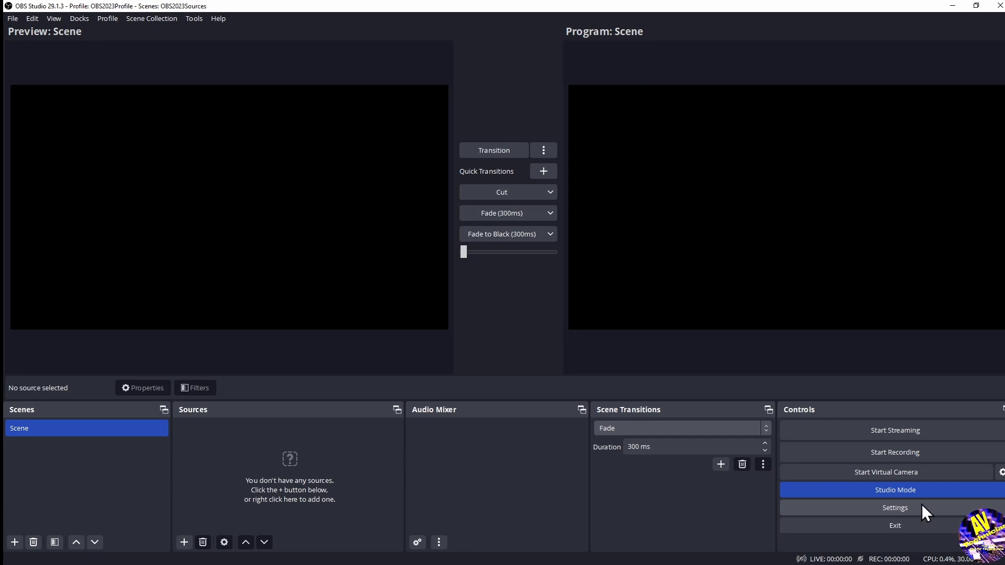
# Step: Open the general settings and look through the available interface languages, keeping English (UK)
pyautogui.click(194, 19)
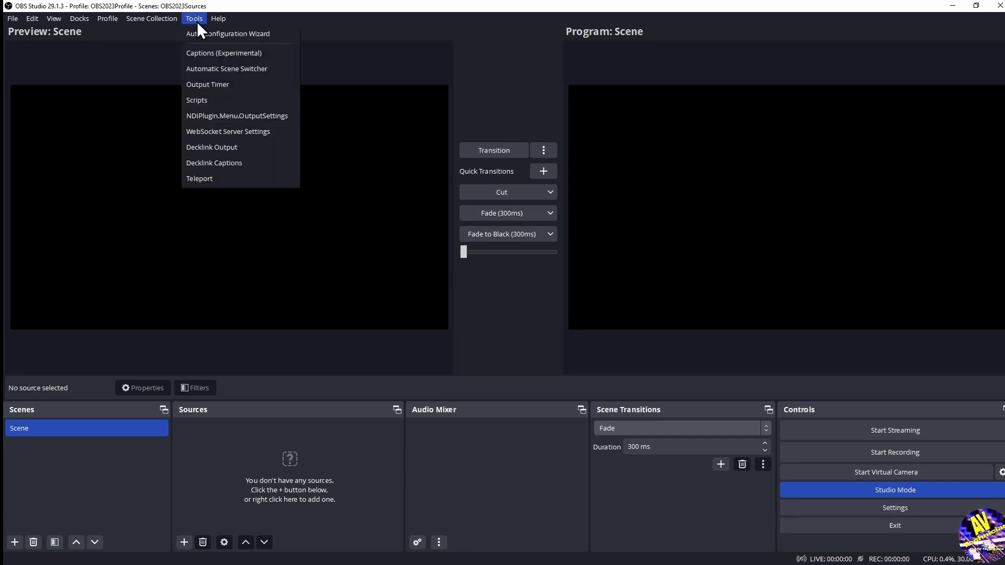
pyautogui.moveTo(175, 24)
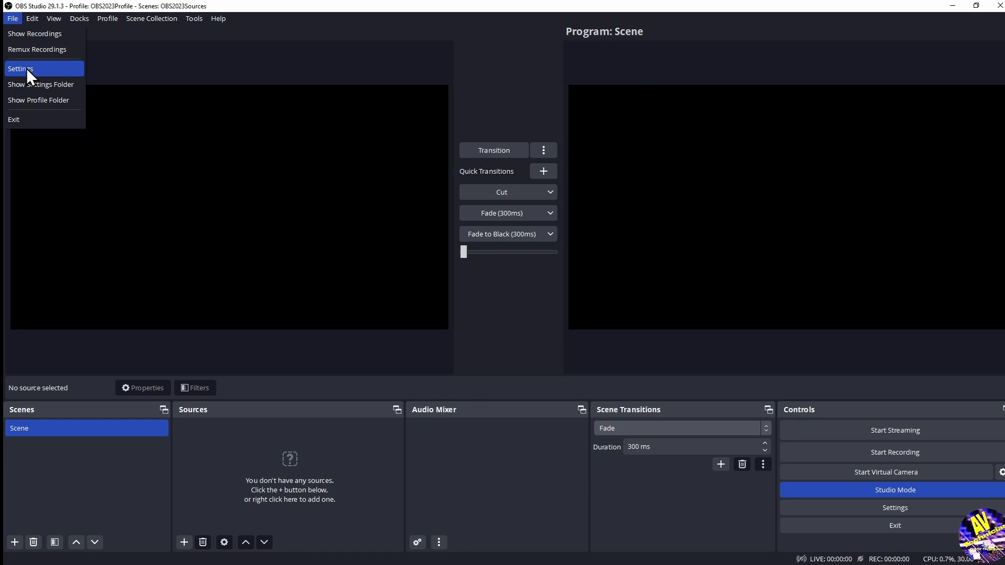
pyautogui.click(902, 510)
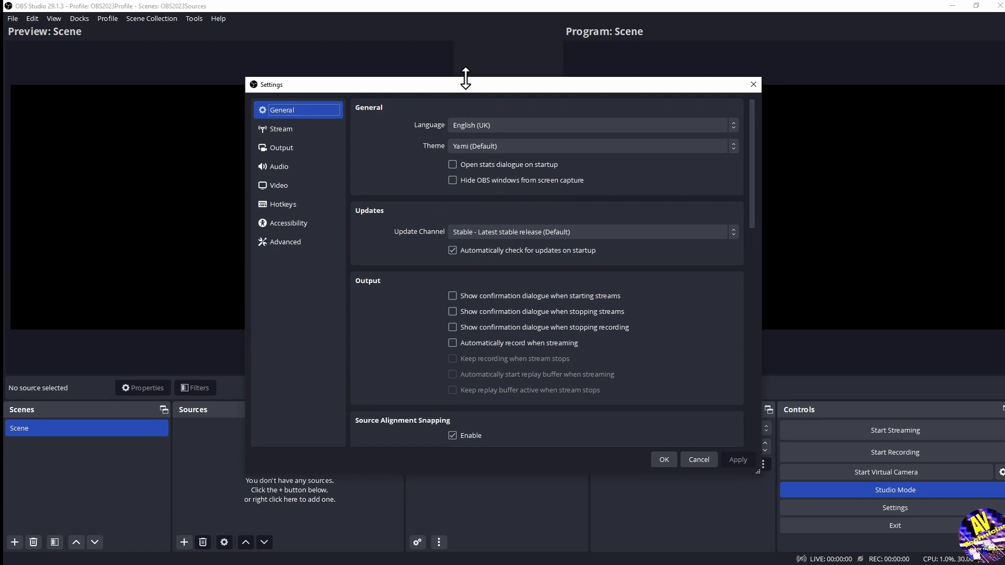
pyautogui.moveTo(465, 79); pyautogui.dragTo(465, 81)
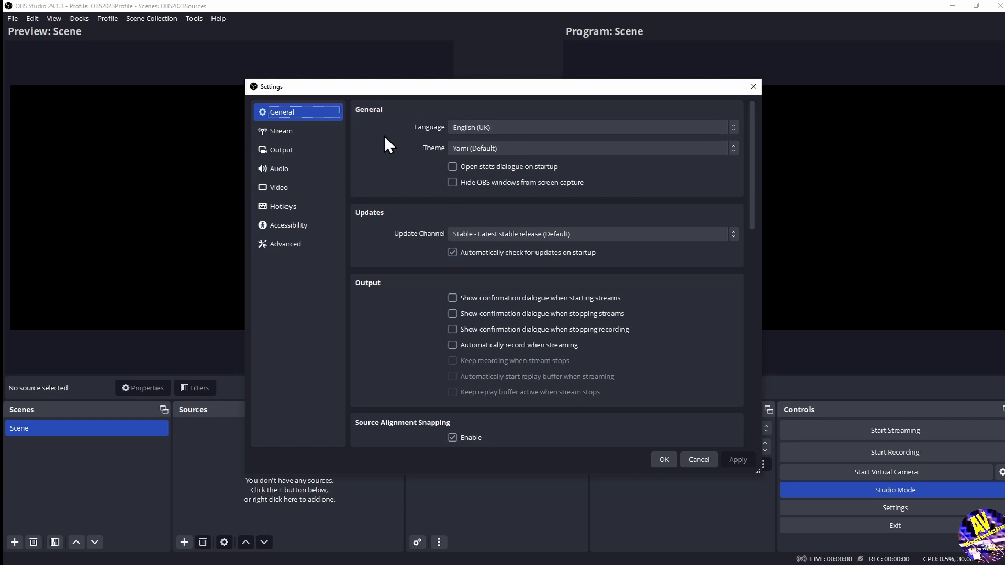
pyautogui.click(712, 127)
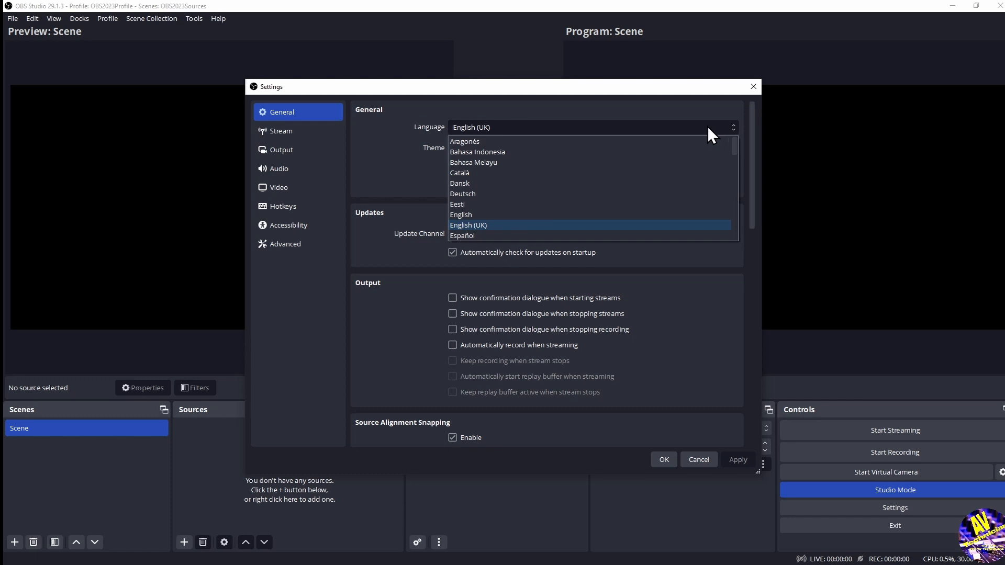
pyautogui.click(543, 103)
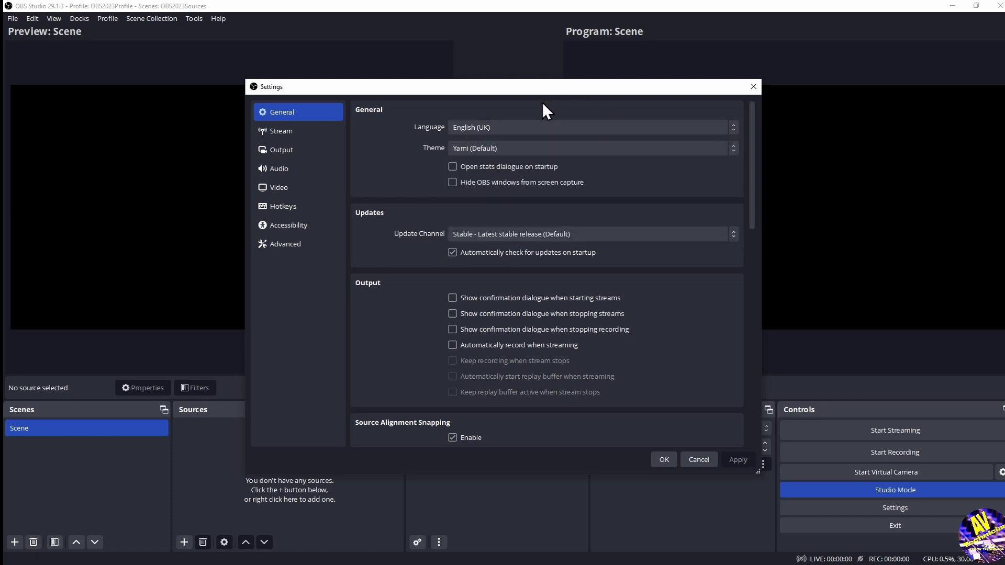
# Step: Try the Dark, Grey, Light and Rachni interface themes one after another
pyautogui.click(525, 148)
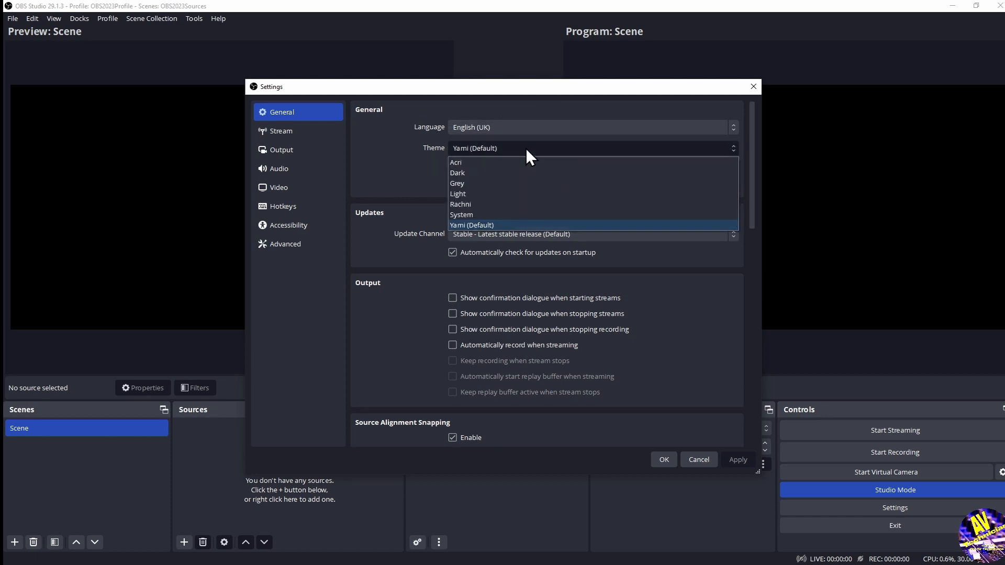
pyautogui.click(460, 174)
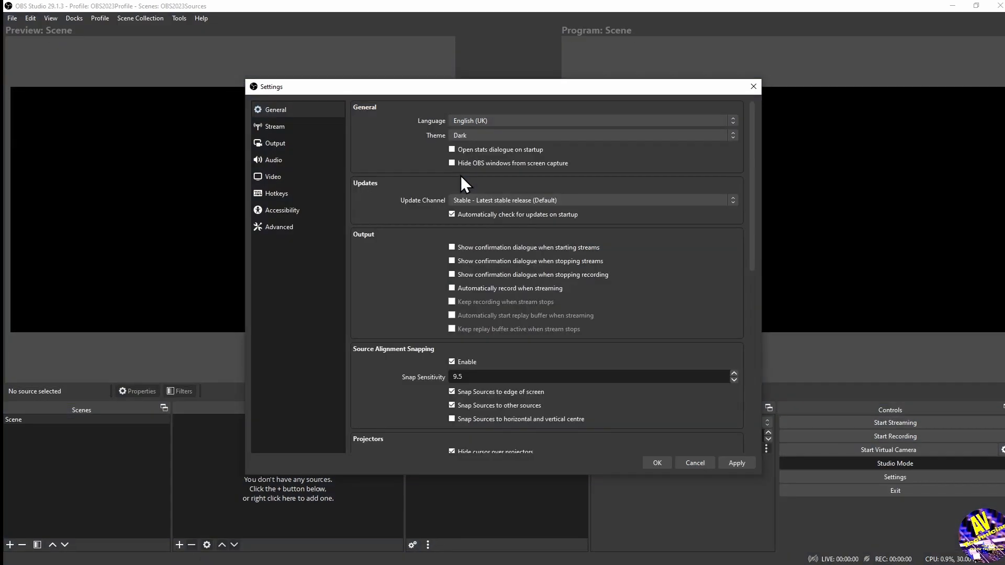
pyautogui.click(482, 134)
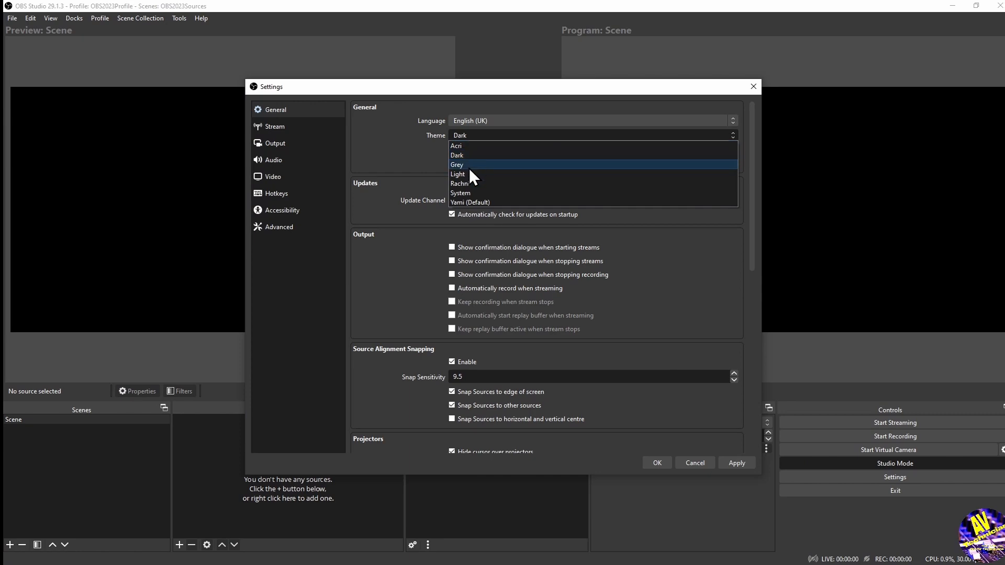
pyautogui.click(469, 166)
pyautogui.click(476, 150)
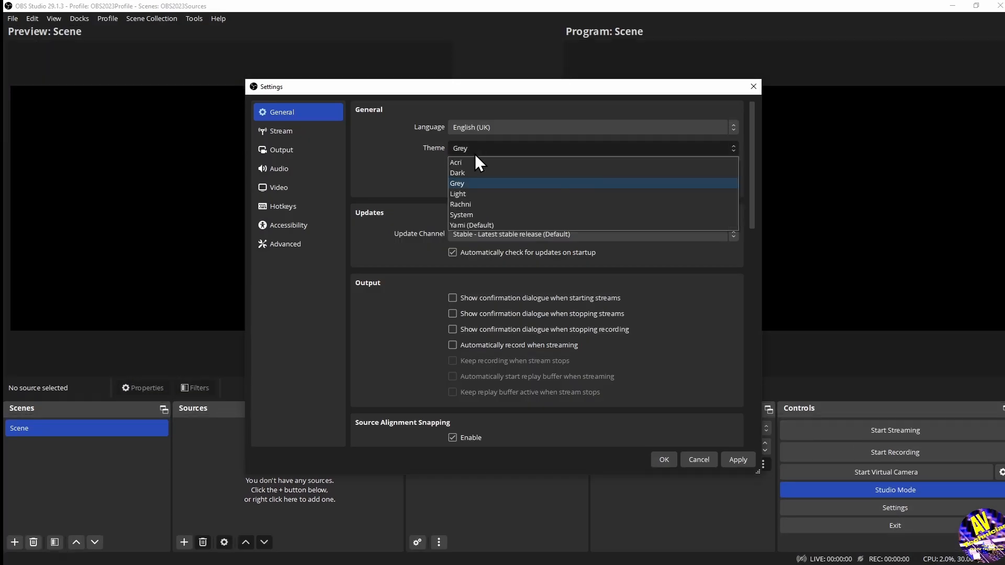
pyautogui.click(465, 196)
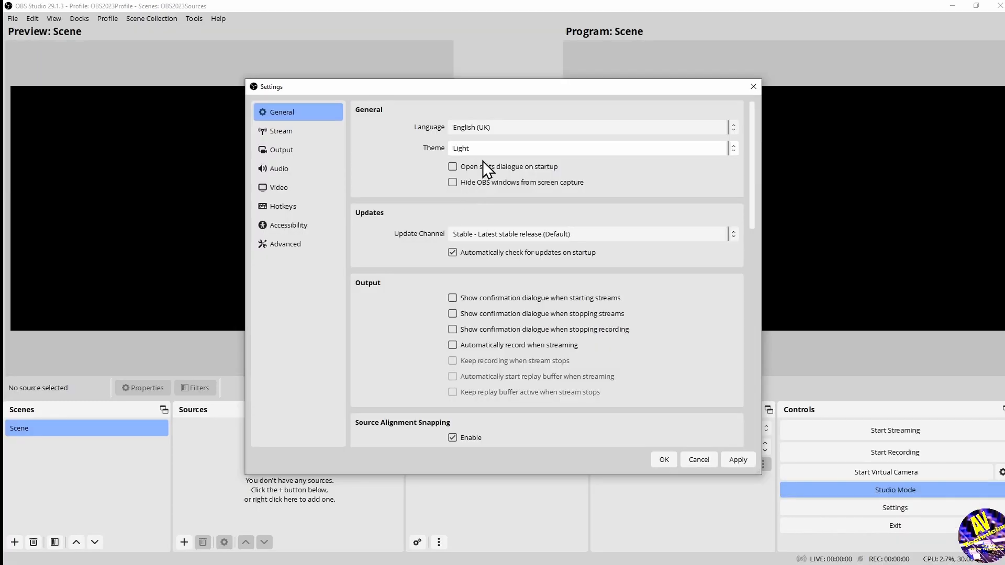
pyautogui.click(485, 148)
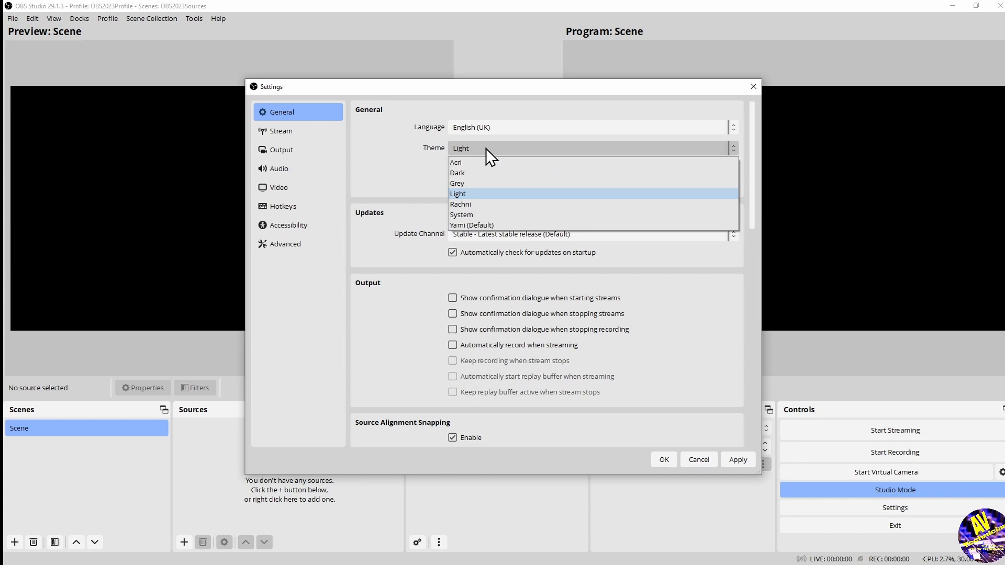
pyautogui.click(472, 205)
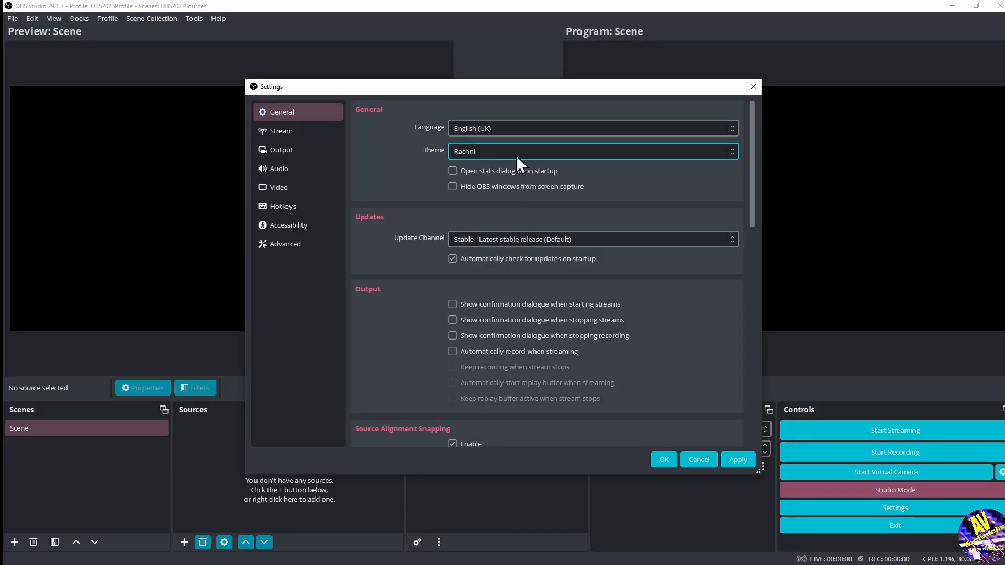
# Step: Try the System and Acri interface themes and restore the Yami (Default) theme
pyautogui.click(501, 153)
pyautogui.click(476, 218)
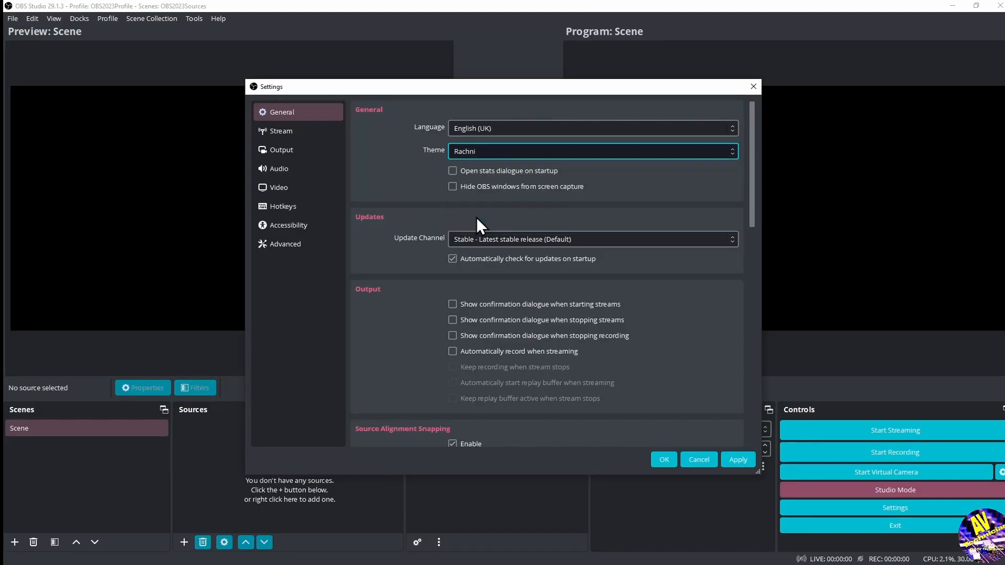
pyautogui.click(474, 132)
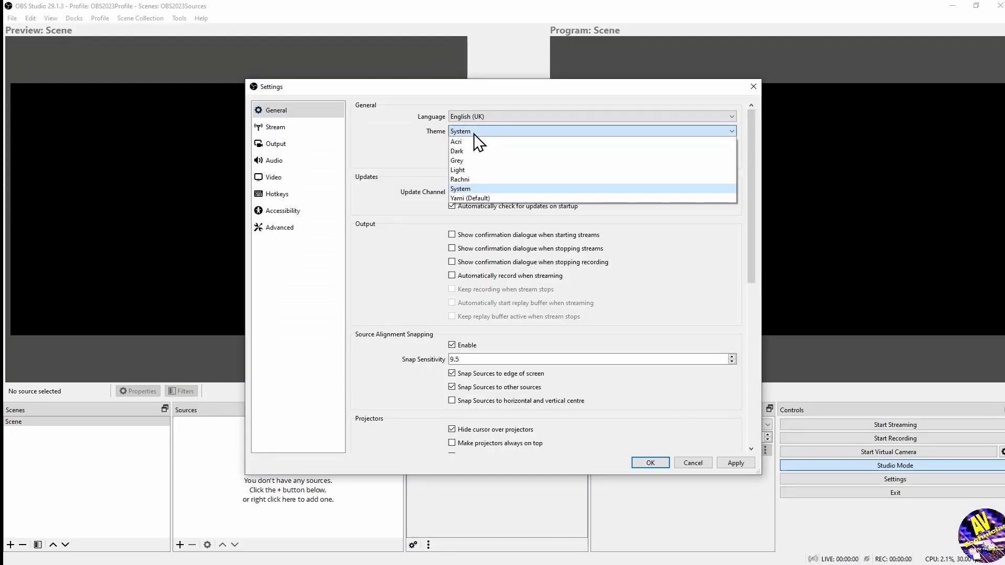
pyautogui.click(464, 142)
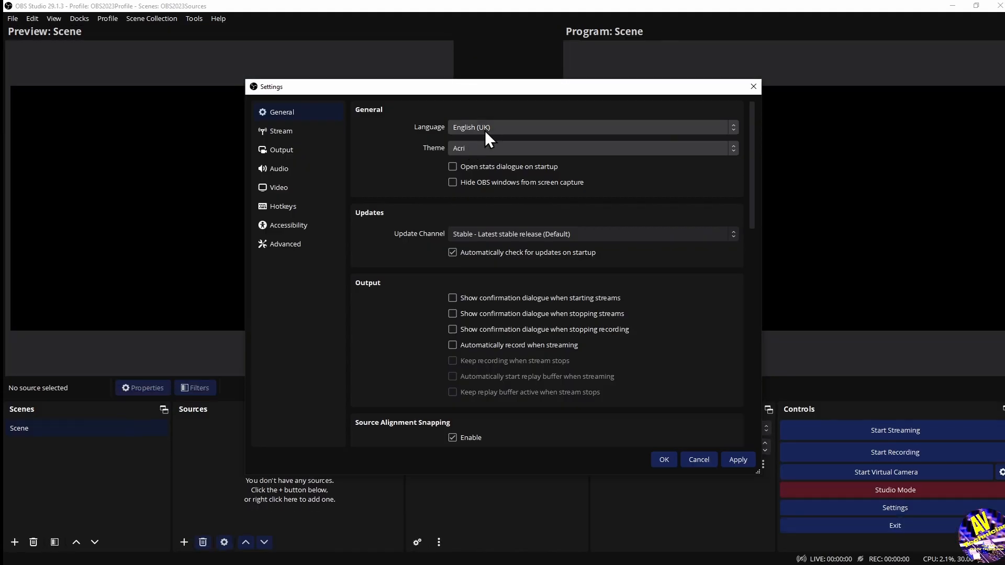
pyautogui.click(489, 152)
pyautogui.click(490, 226)
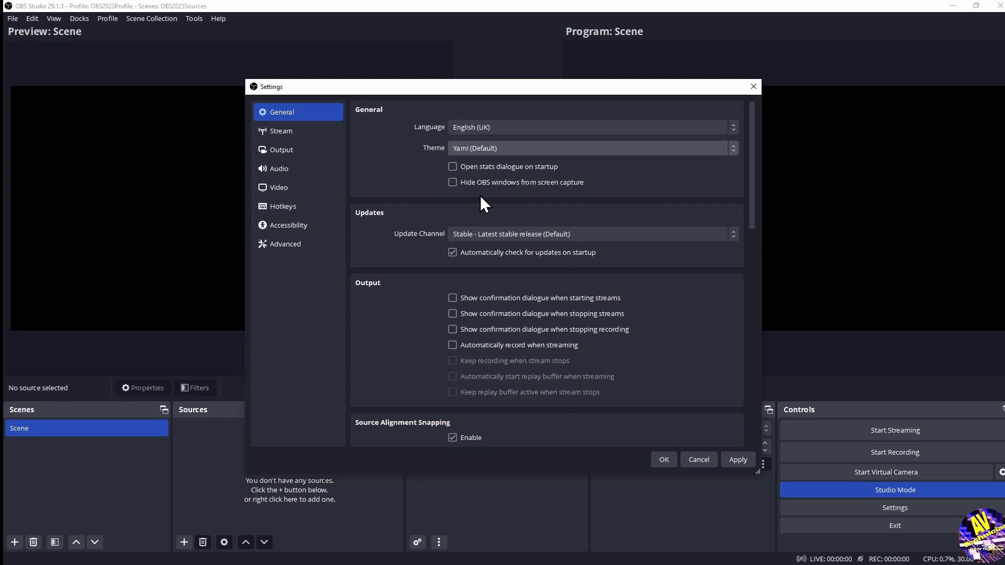
# Step: Enable automatic recording when streaming and turn the option off again
pyautogui.moveTo(471, 185)
pyautogui.click(453, 344)
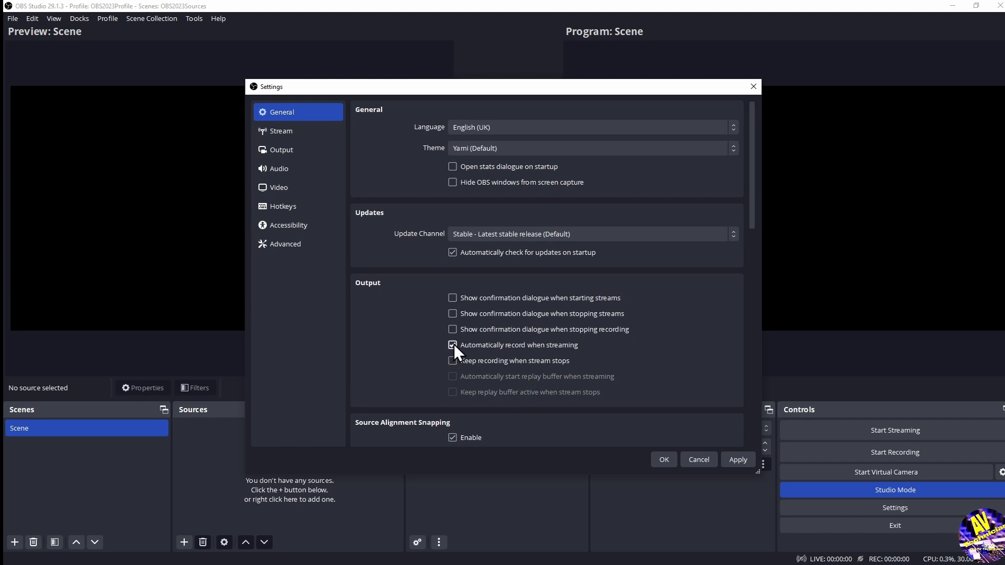
pyautogui.click(454, 344)
# Step: Review the remaining general settings, from source alignment snapping and projectors through preview and Studio Mode to Multiview
pyautogui.moveTo(752, 196); pyautogui.dragTo(751, 288)
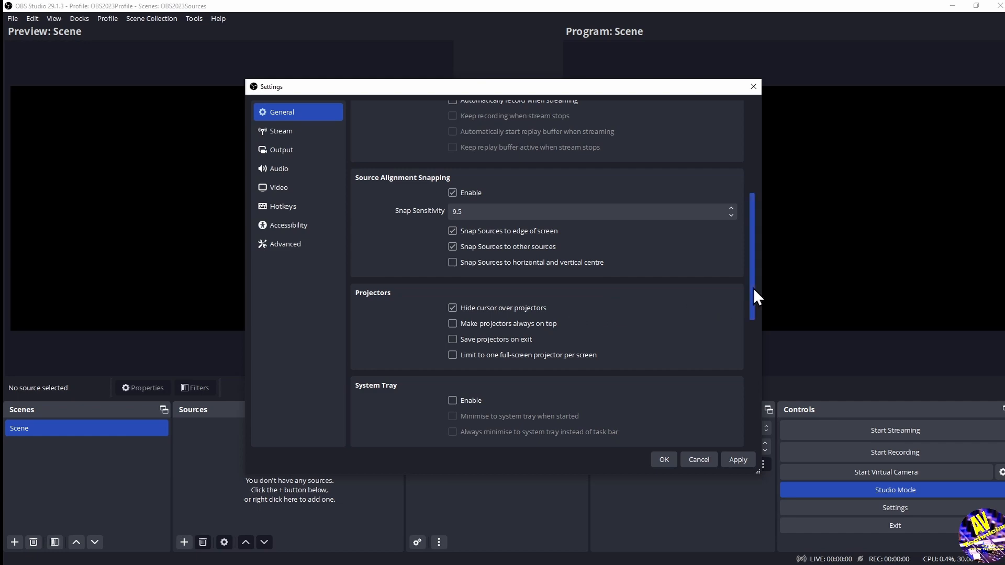
pyautogui.moveTo(753, 287); pyautogui.dragTo(752, 315)
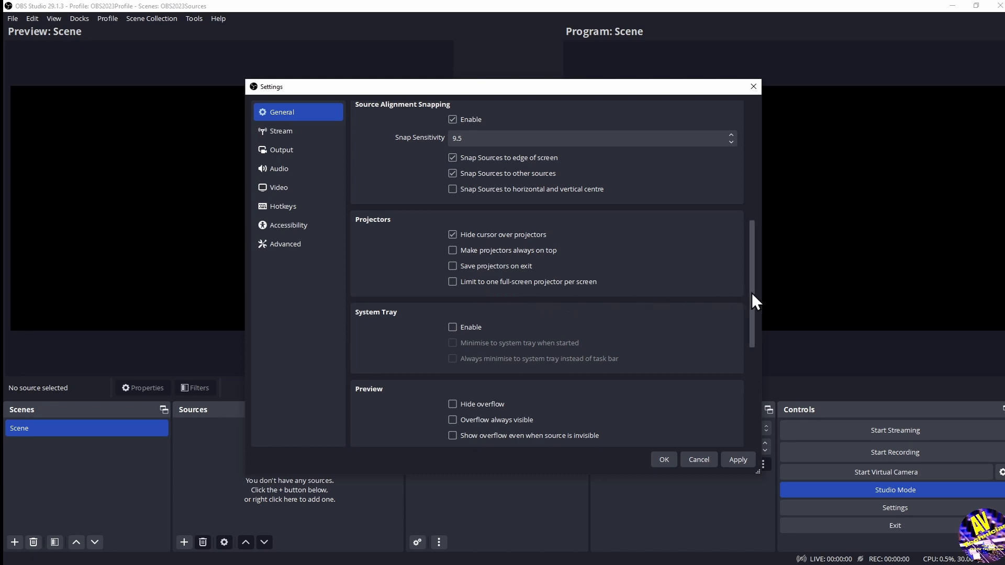
pyautogui.moveTo(751, 293); pyautogui.dragTo(751, 322)
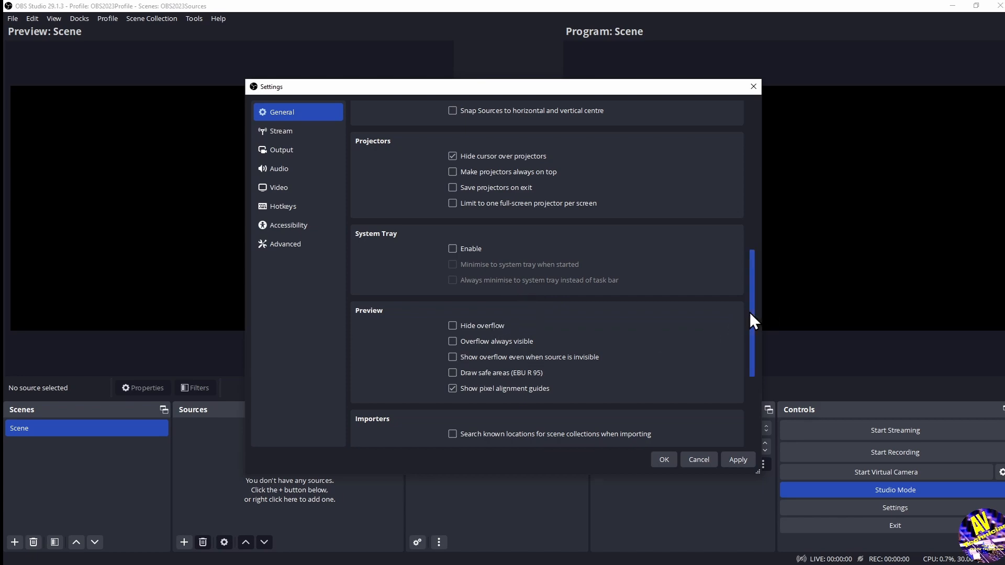
pyautogui.moveTo(749, 312); pyautogui.dragTo(748, 344)
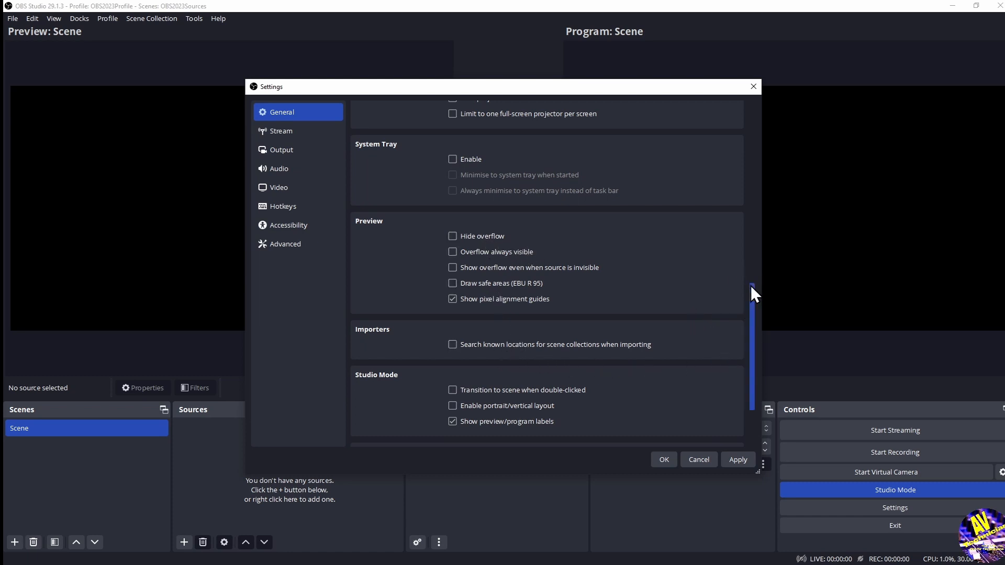
pyautogui.moveTo(750, 285); pyautogui.dragTo(751, 333)
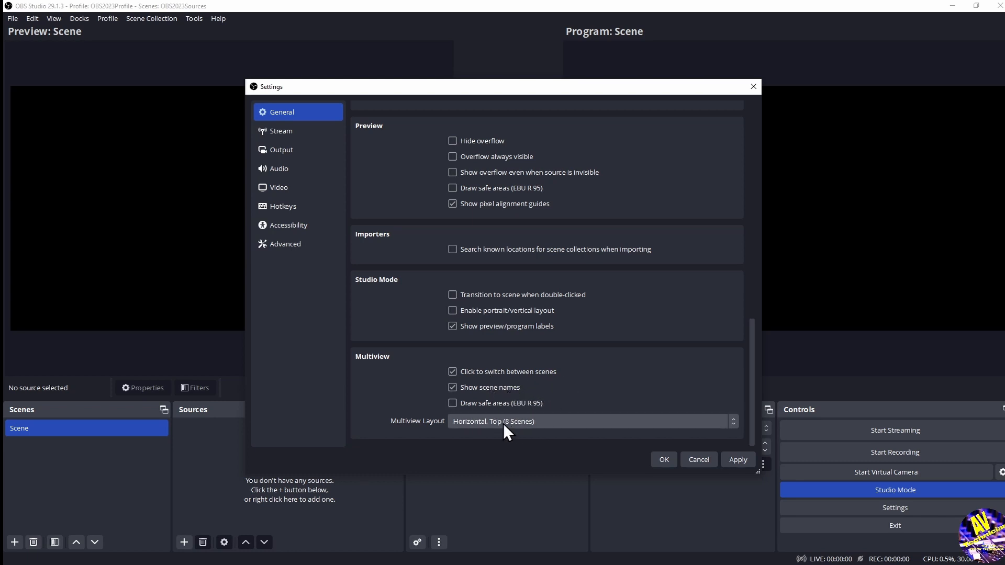
# Step: Look over the Multiview layout choices and browse the complete list of streaming services in the stream settings
pyautogui.click(587, 421)
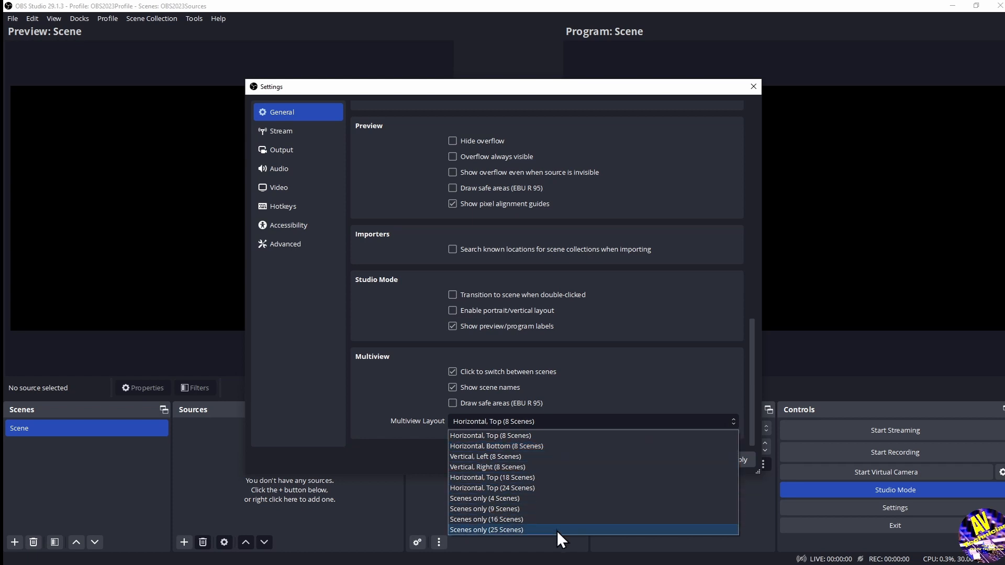
pyautogui.click(350, 401)
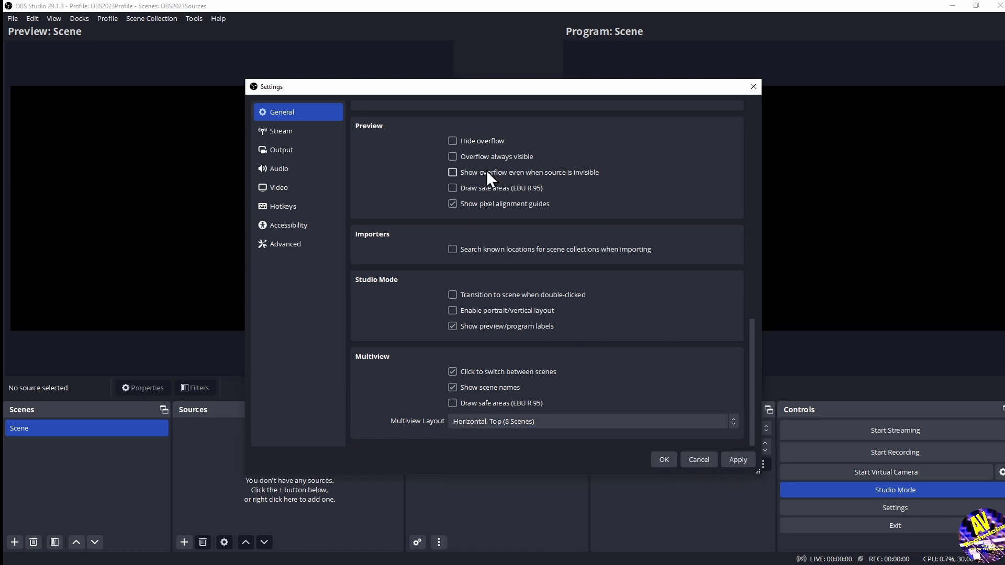
pyautogui.click(290, 134)
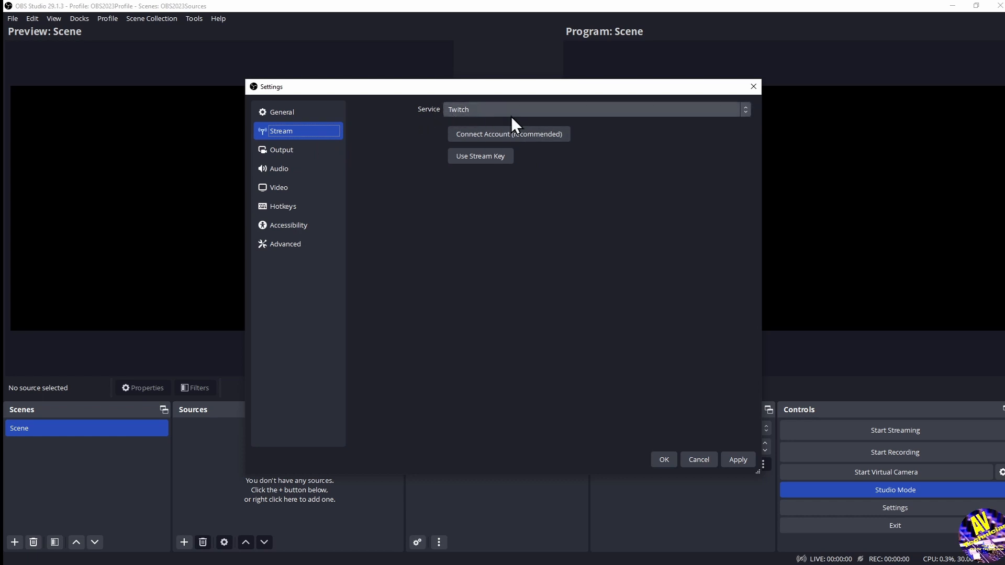
pyautogui.click(637, 110)
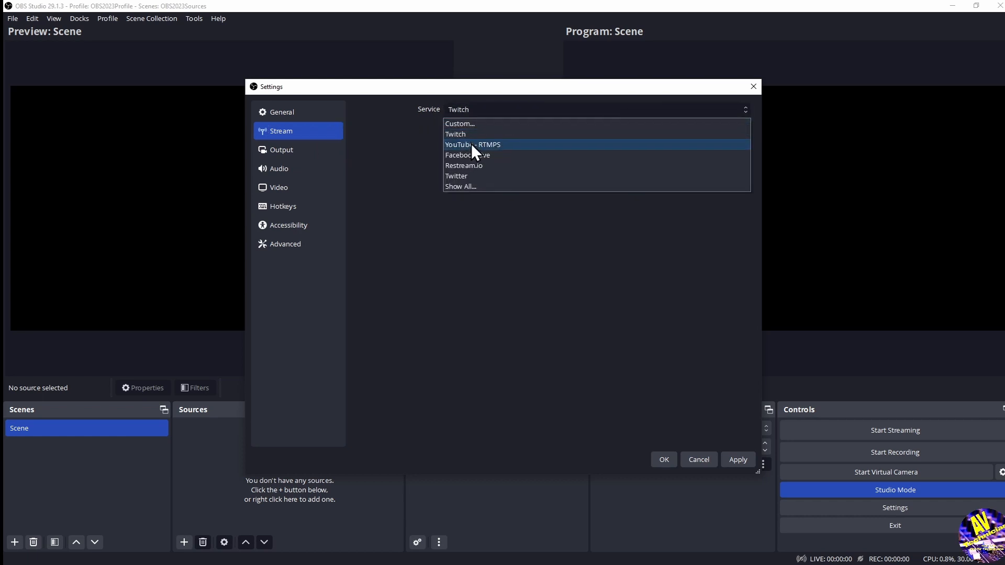
pyautogui.click(471, 187)
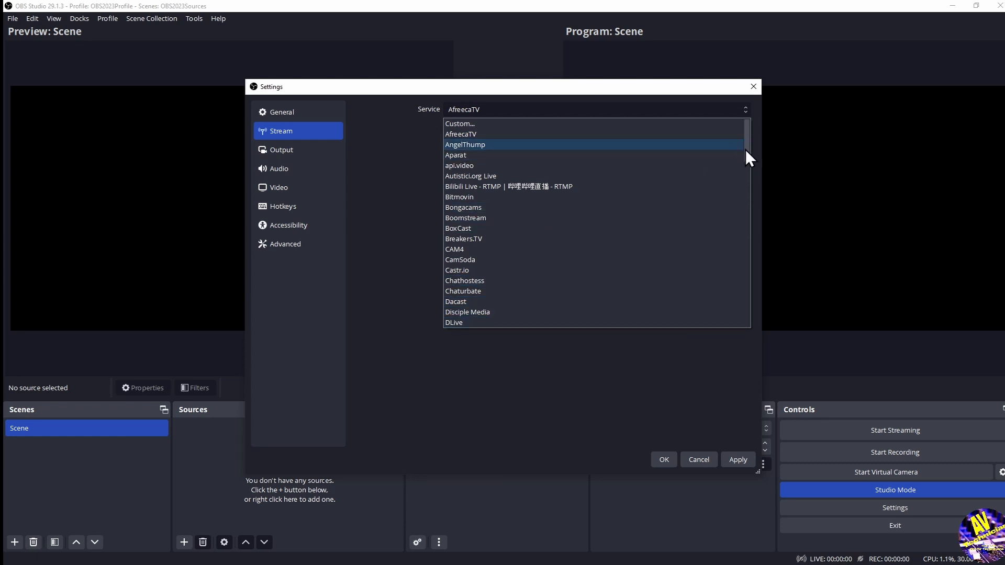
pyautogui.moveTo(745, 149); pyautogui.dragTo(749, 340)
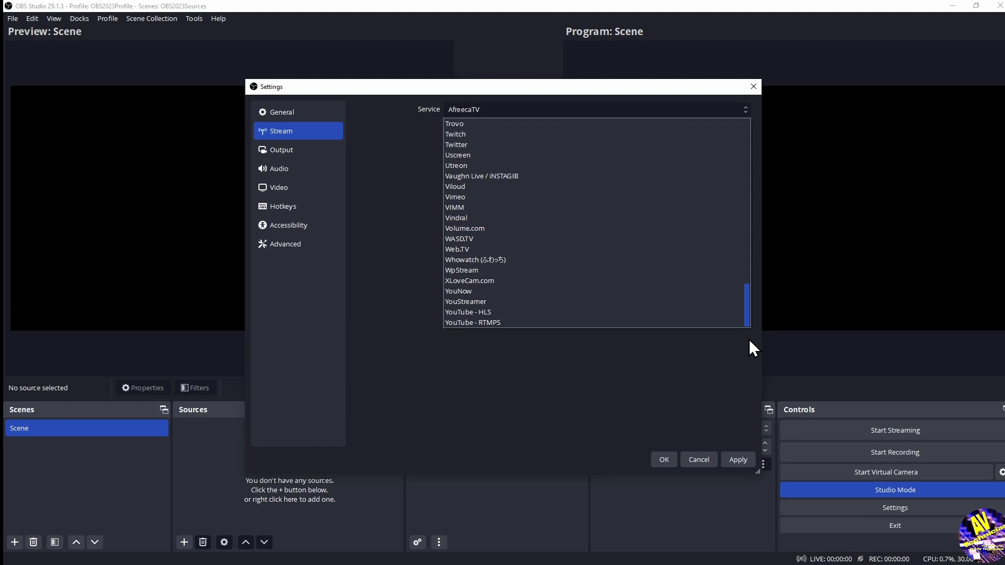
pyautogui.click(386, 200)
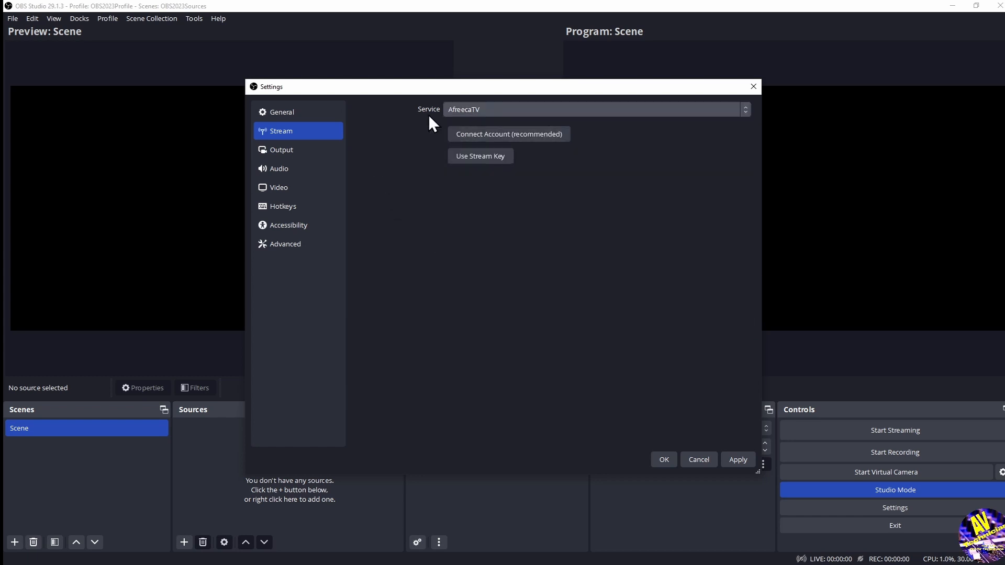
# Step: Set the streaming service to Custom, and turn its authentication option on and off again
pyautogui.click(514, 112)
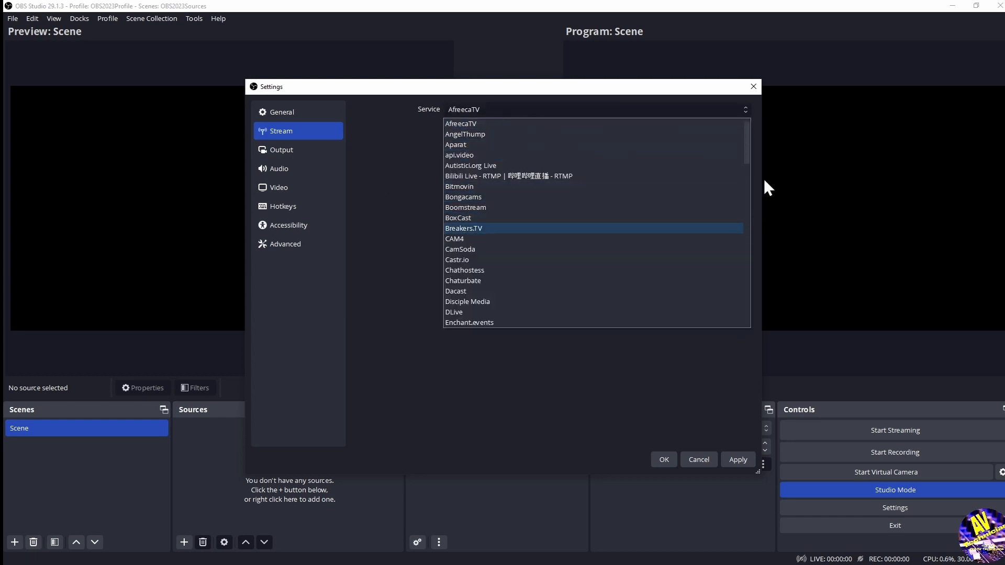
pyautogui.moveTo(746, 144); pyautogui.dragTo(746, 111)
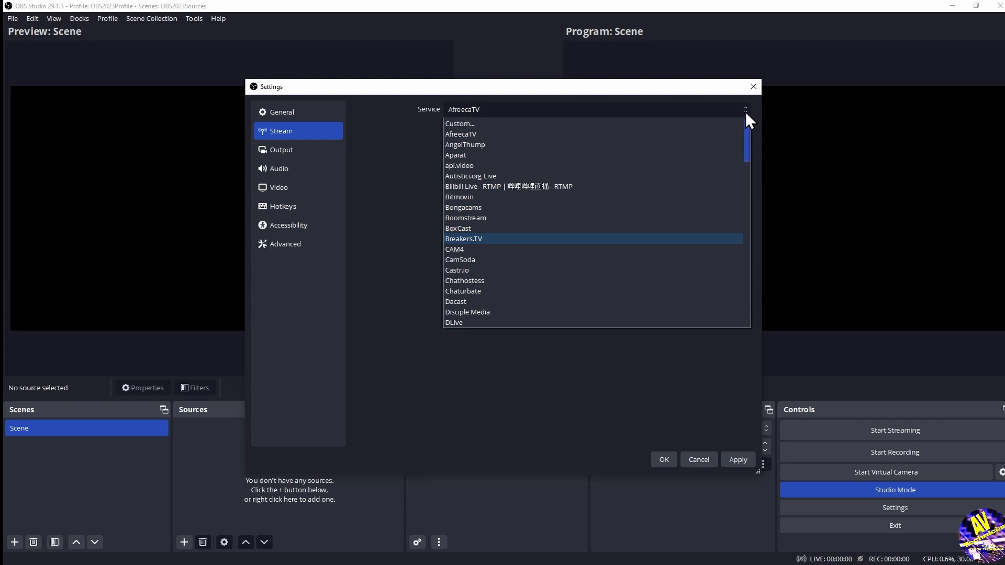
pyautogui.click(462, 126)
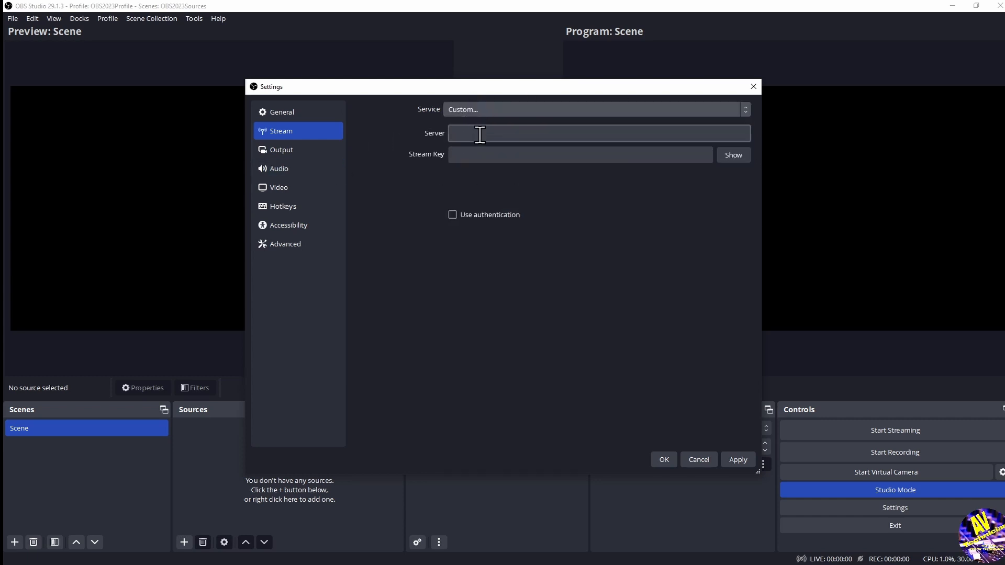
pyautogui.click(467, 137)
pyautogui.click(465, 156)
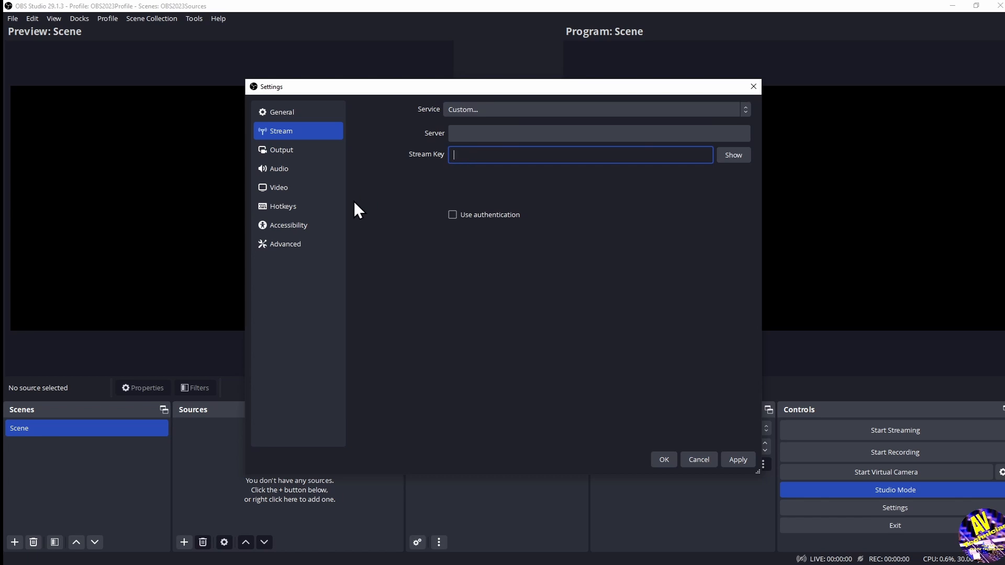
pyautogui.click(453, 216)
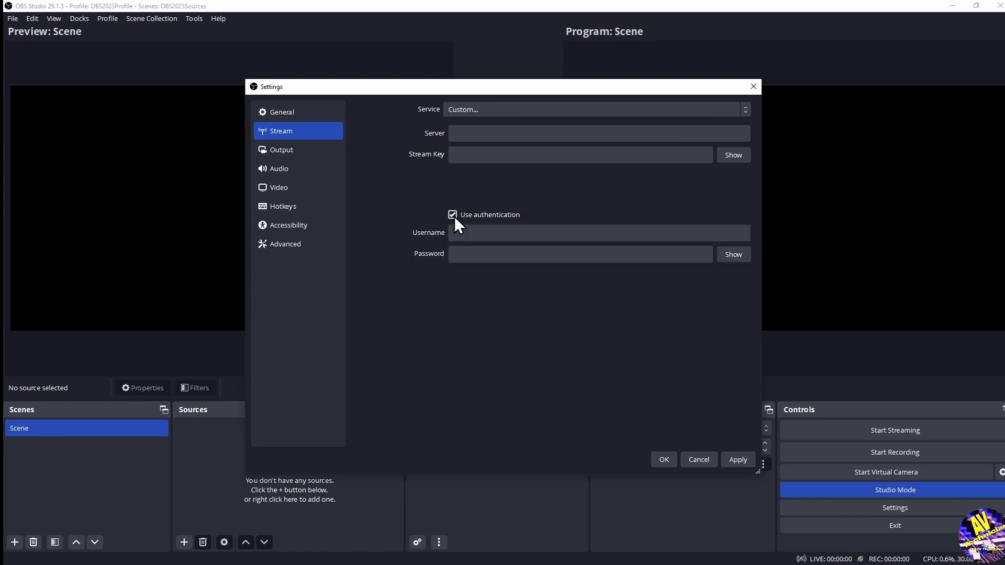
pyautogui.click(453, 215)
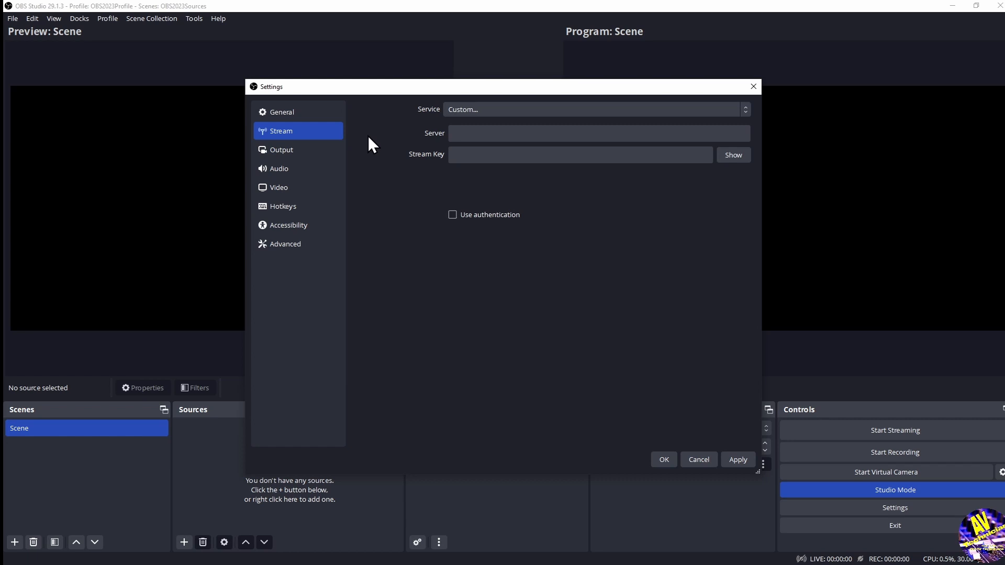
# Step: Open the output settings and check which output modes are available
pyautogui.click(269, 152)
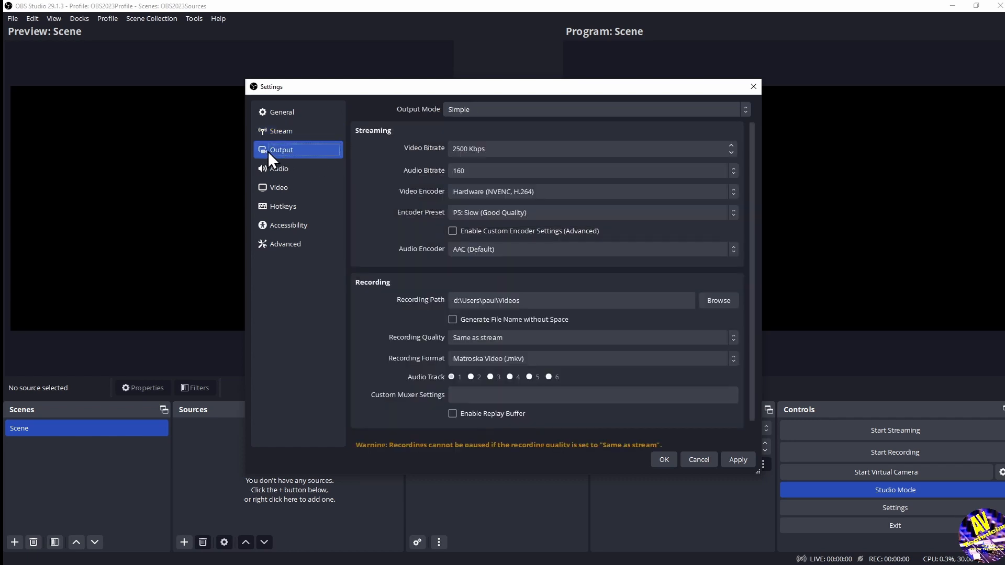
pyautogui.click(485, 108)
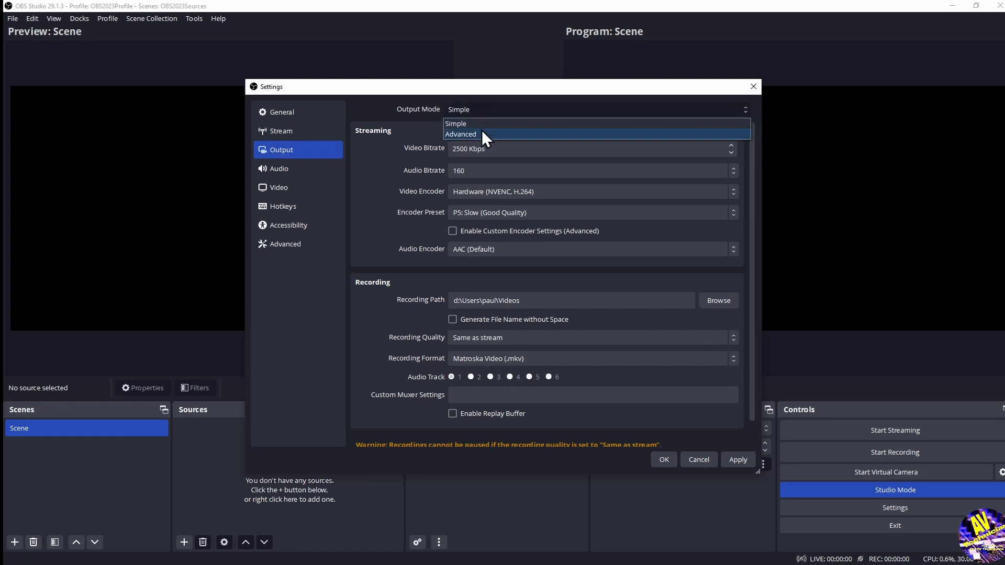
pyautogui.click(482, 112)
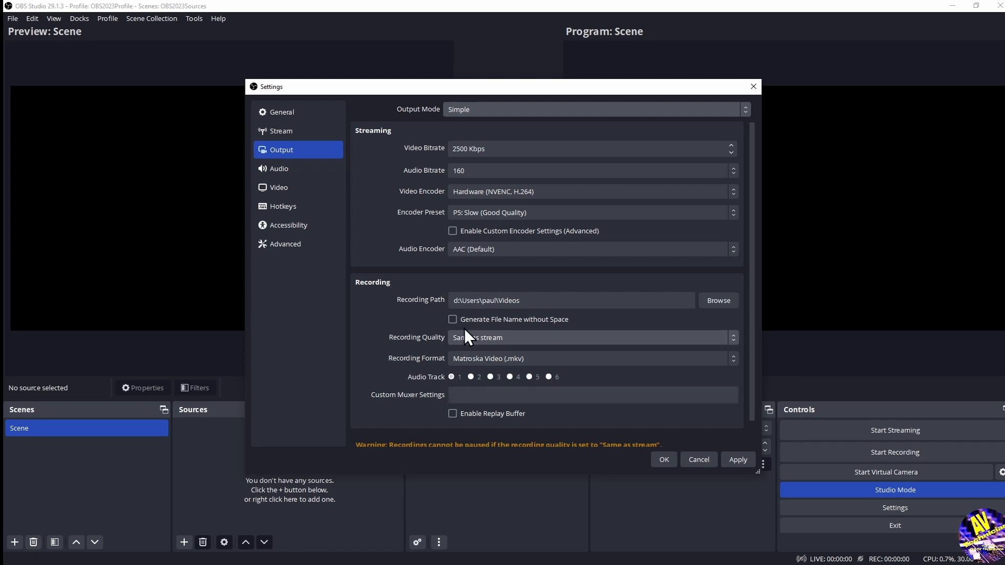
# Step: Switch the output mode to Advanced and return it to Simple
pyautogui.click(489, 109)
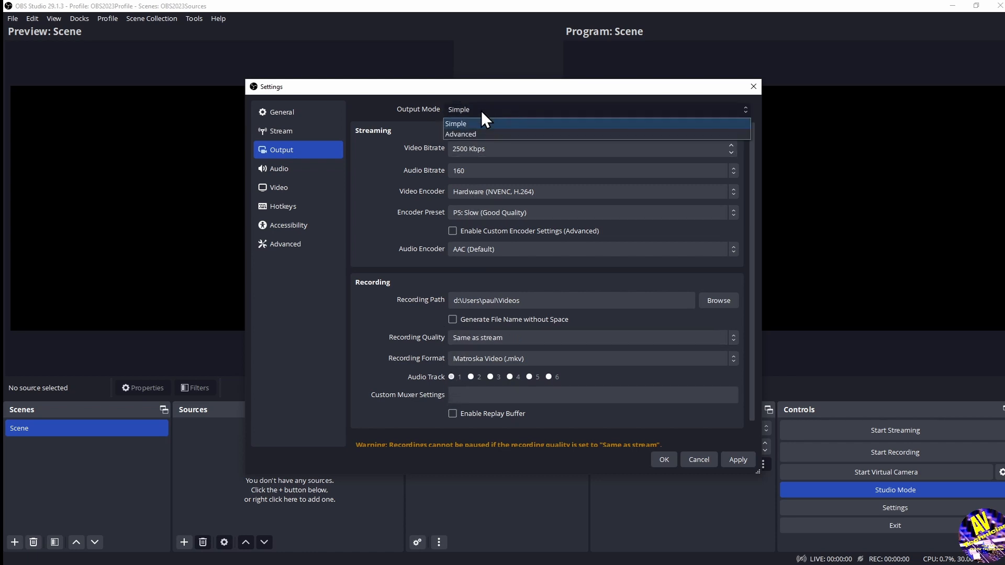
pyautogui.click(469, 135)
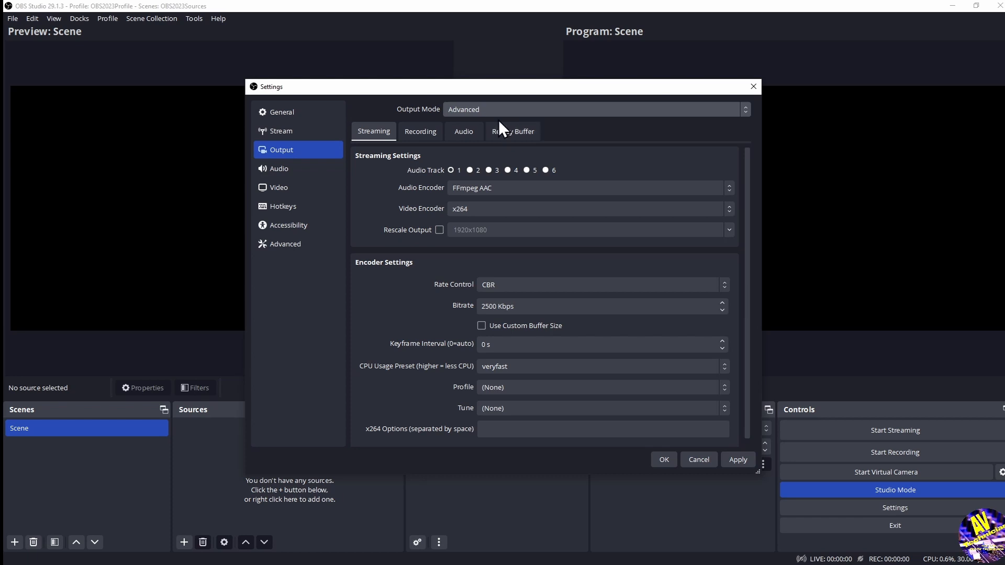
pyautogui.click(491, 106)
pyautogui.click(483, 123)
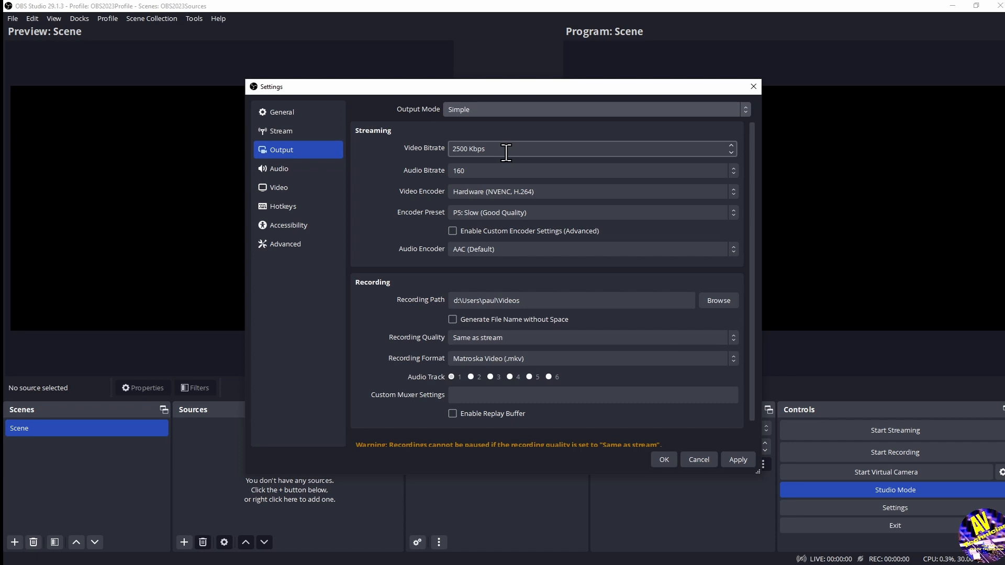
# Step: Set the streaming audio bitrate to 128
pyautogui.click(472, 170)
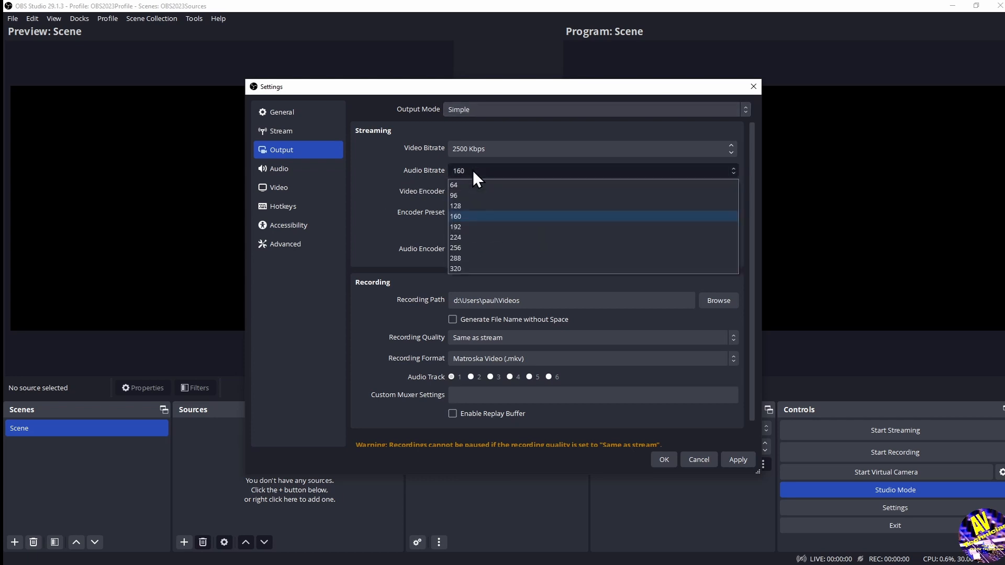
pyautogui.click(469, 207)
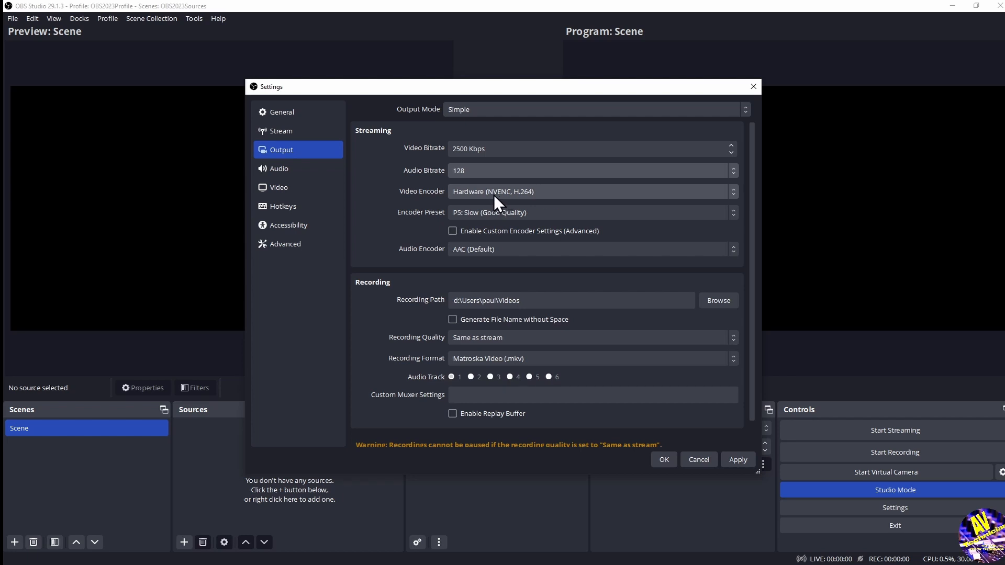
# Step: Review the available video encoders, encoder presets and audio encoders for streaming
pyautogui.click(566, 192)
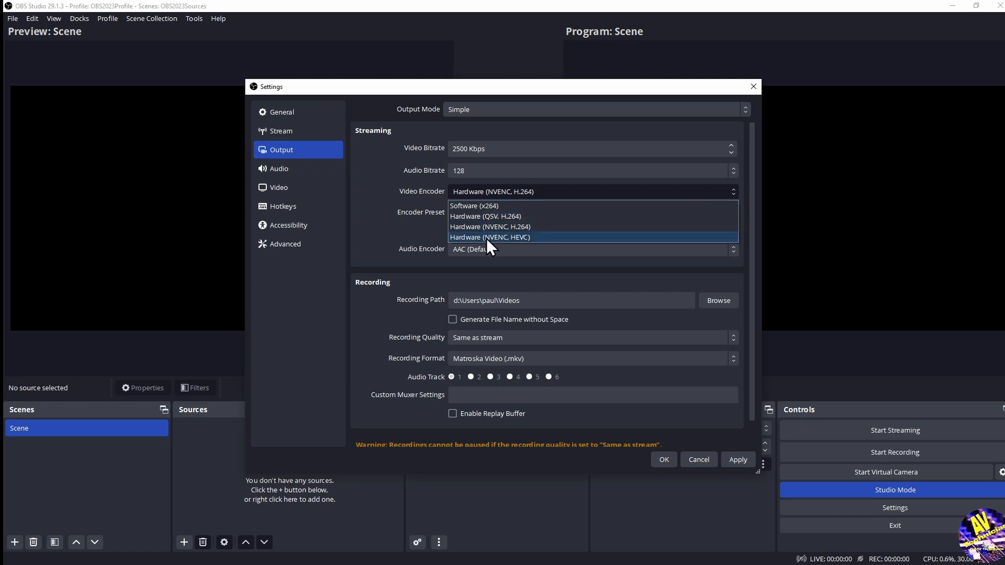
pyautogui.click(390, 228)
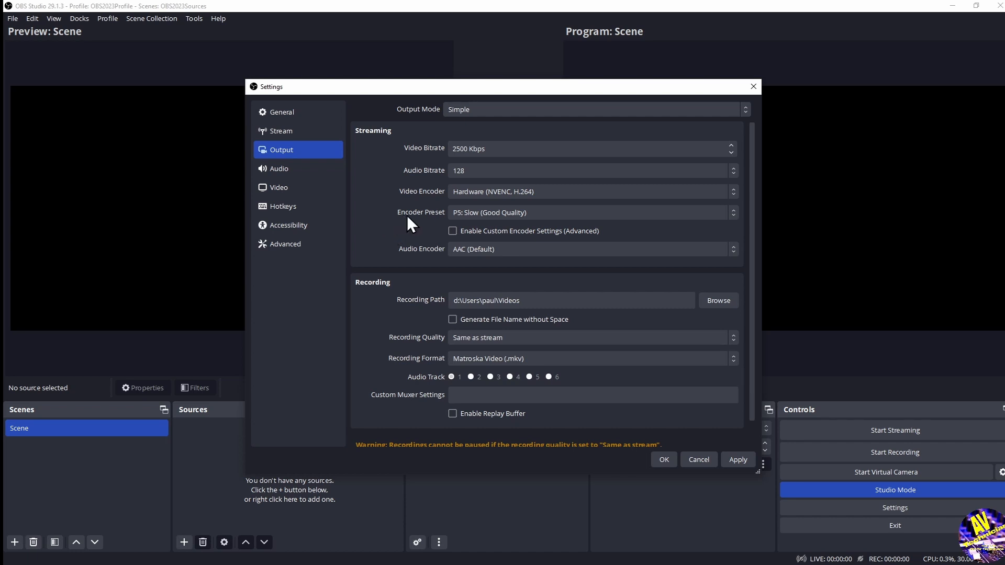
pyautogui.click(520, 212)
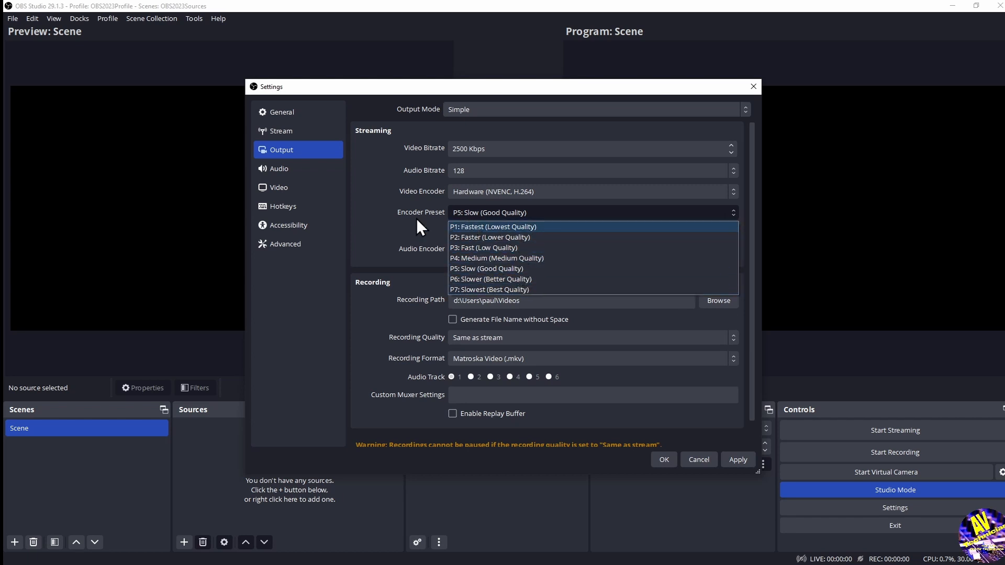
pyautogui.click(399, 220)
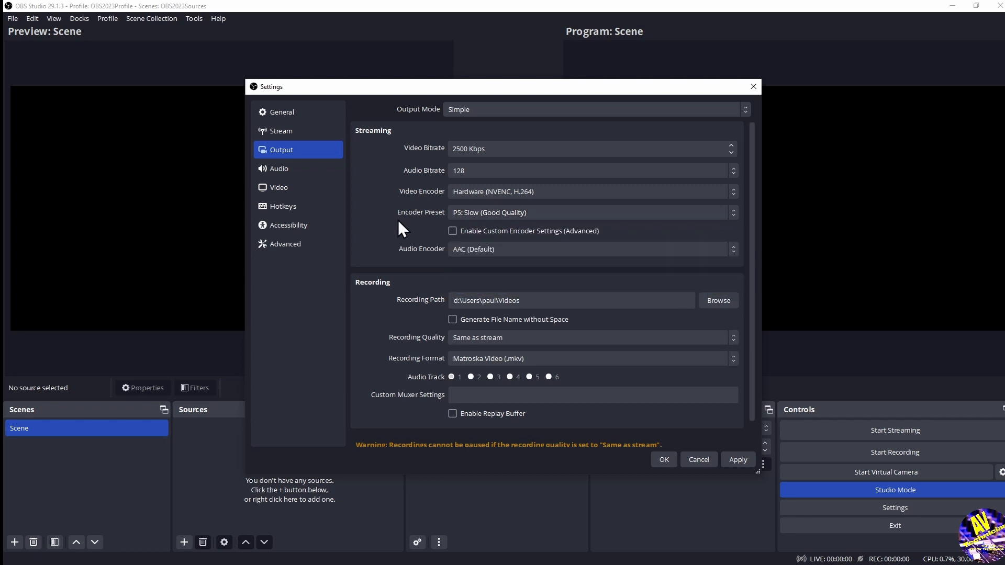
pyautogui.click(522, 250)
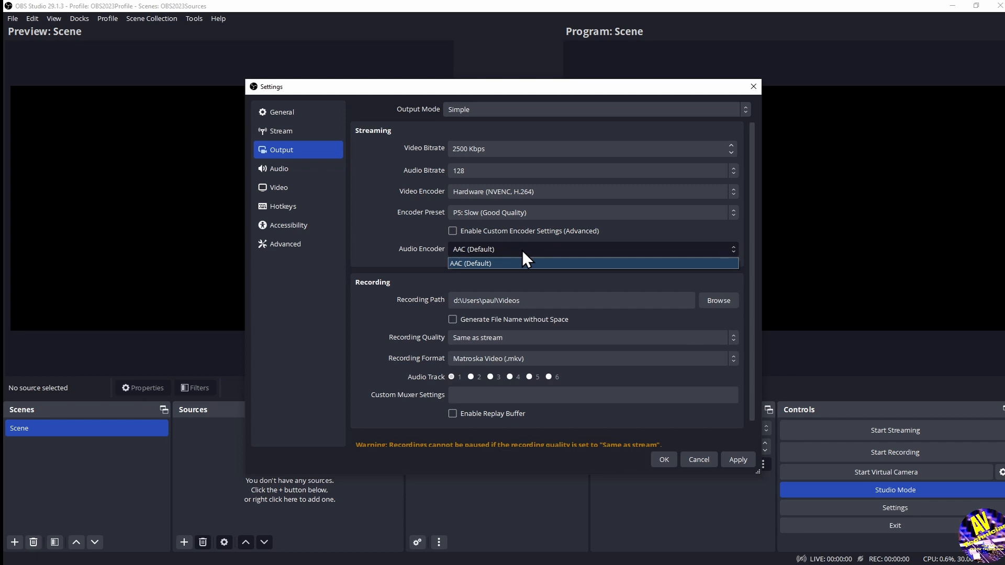
pyautogui.click(379, 258)
# Step: Enable custom encoder settings for streaming, check the audio encoder choices, and disable the custom settings again
pyautogui.click(453, 231)
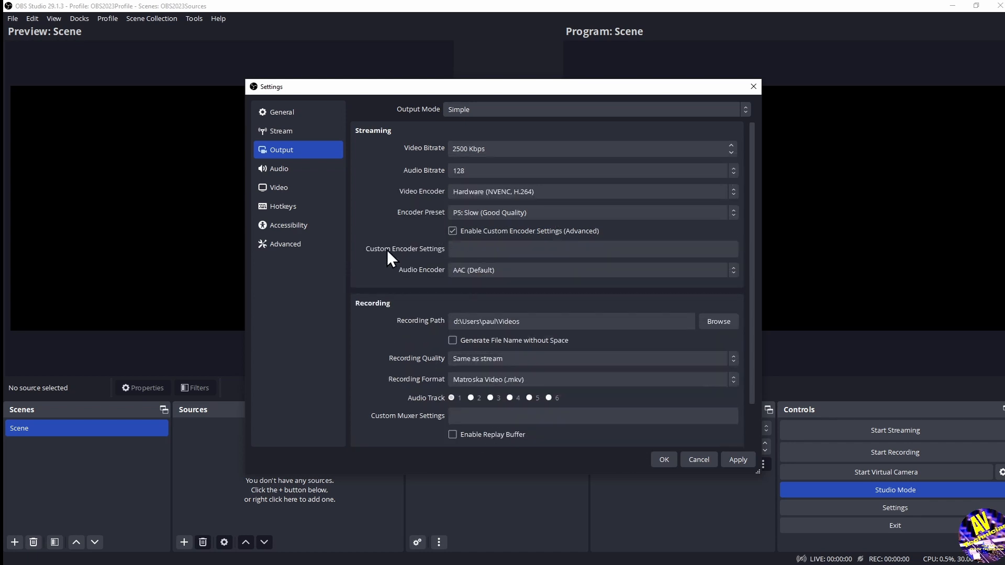
pyautogui.click(501, 268)
pyautogui.click(500, 268)
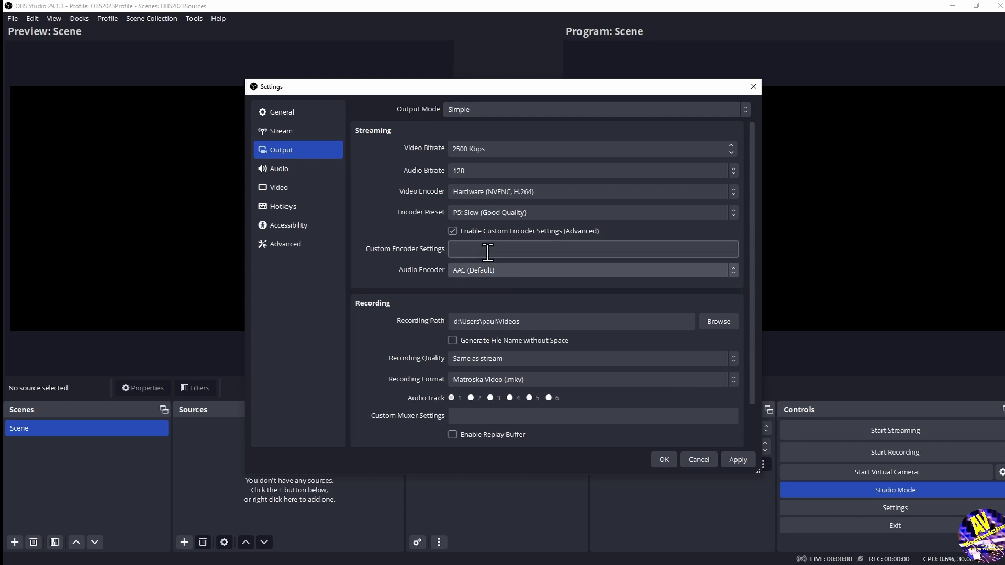
pyautogui.click(453, 231)
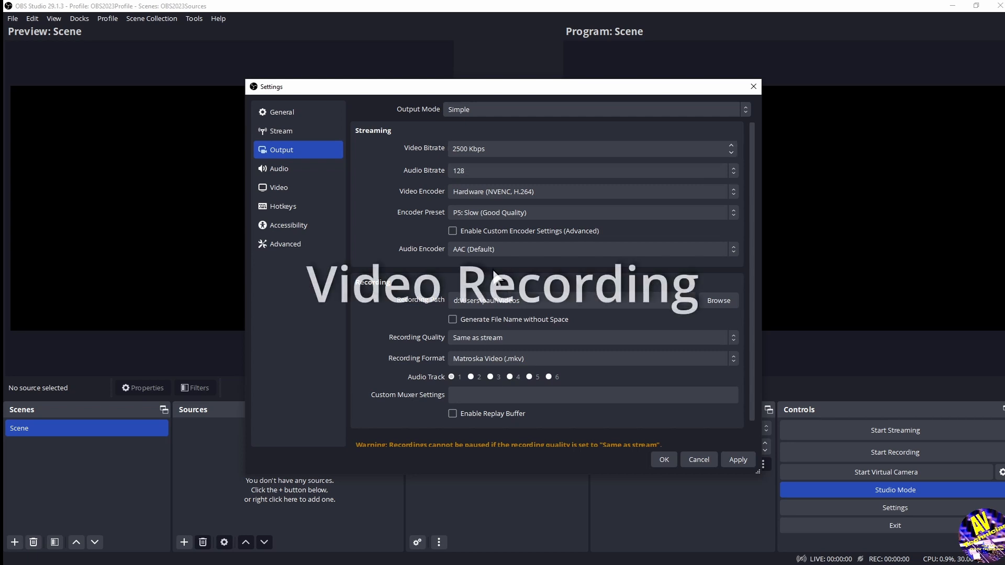
# Step: Set the recording quality to Indistinguishable Quality, Large File Size and the recording format to MPEG-4 (.mp4)
pyautogui.click(517, 338)
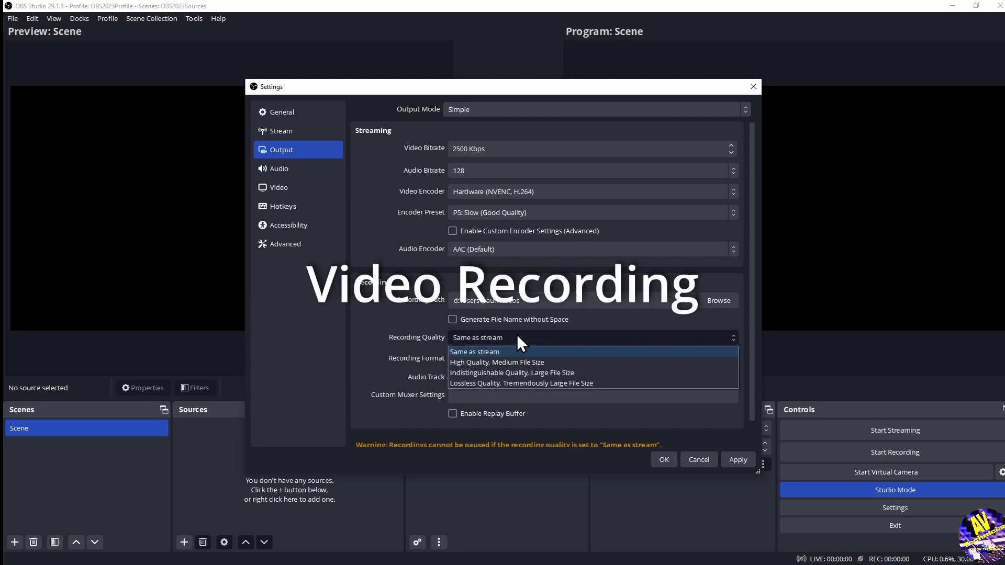
pyautogui.click(551, 375)
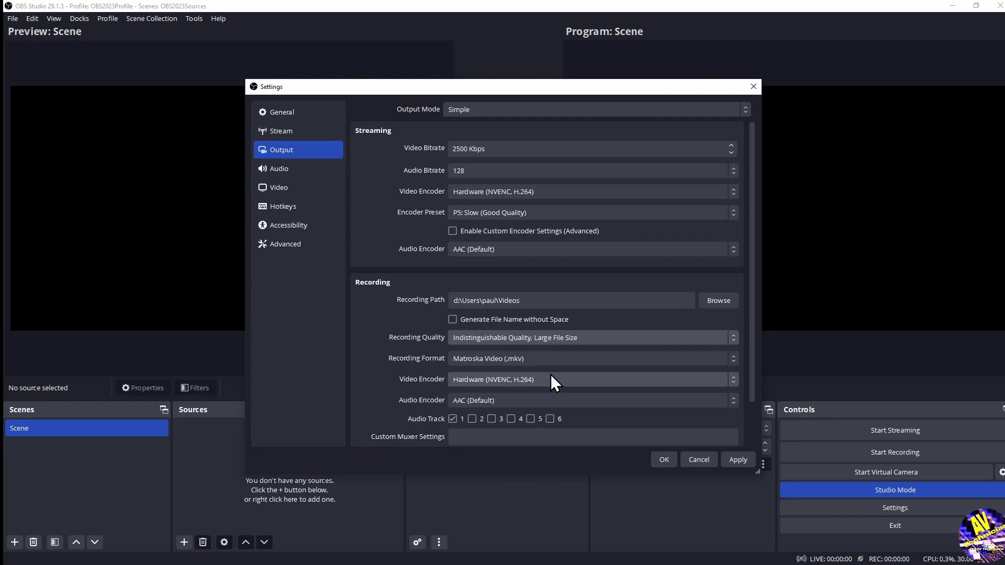
pyautogui.click(555, 337)
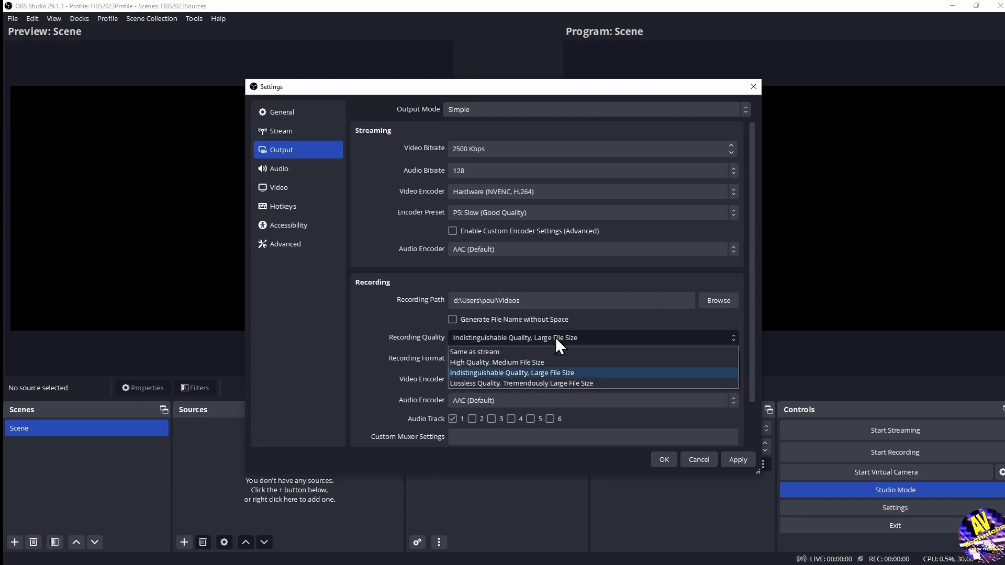
pyautogui.click(552, 373)
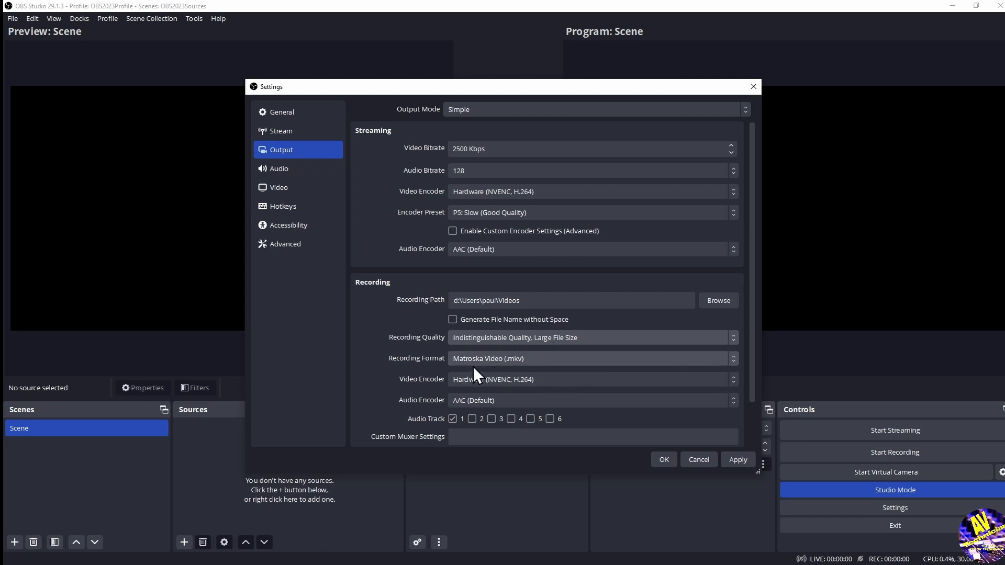
pyautogui.click(539, 357)
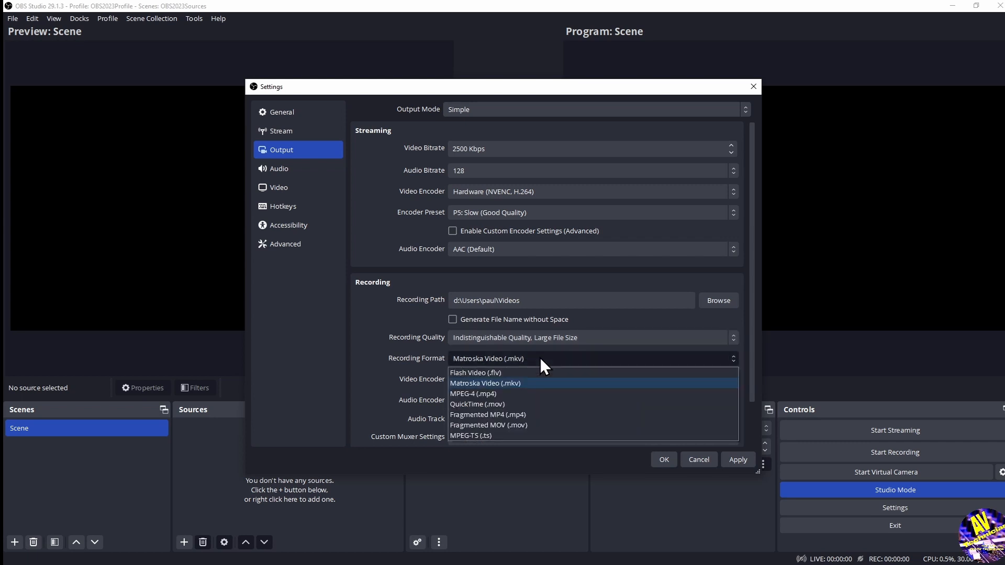
pyautogui.click(494, 394)
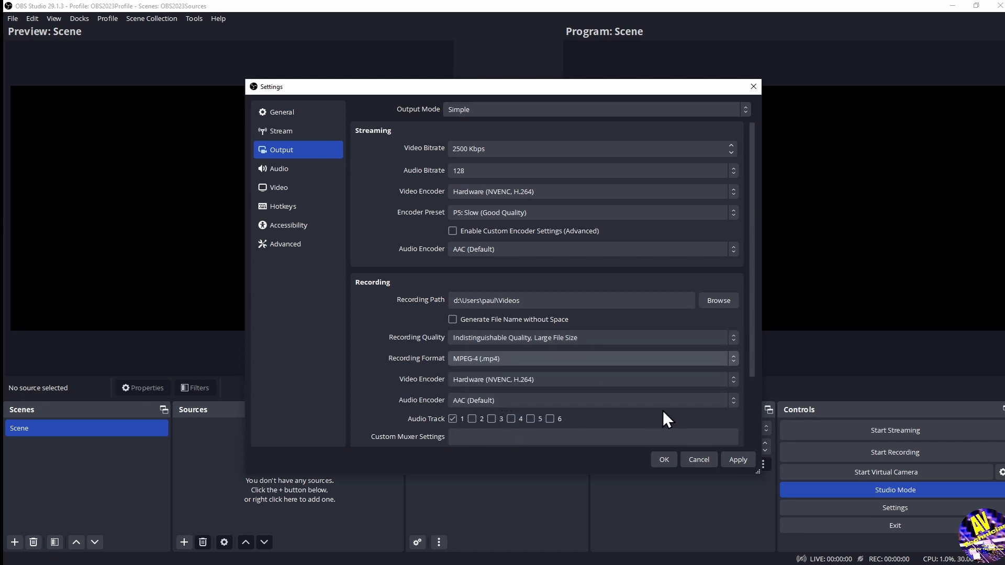
# Step: Review the available recording formats and audio encoders in the recording output settings
pyautogui.moveTo(753, 362); pyautogui.dragTo(752, 445)
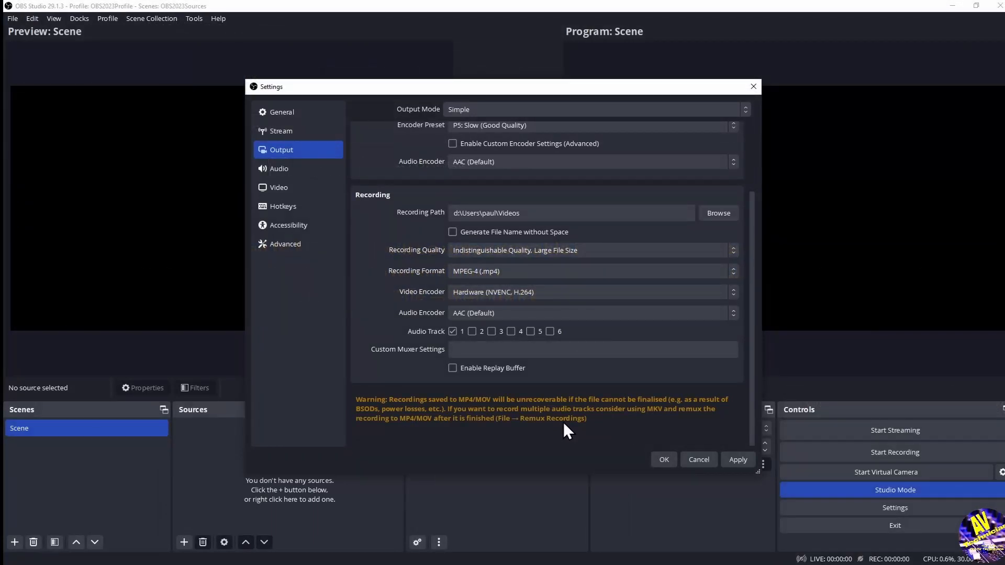
pyautogui.click(516, 272)
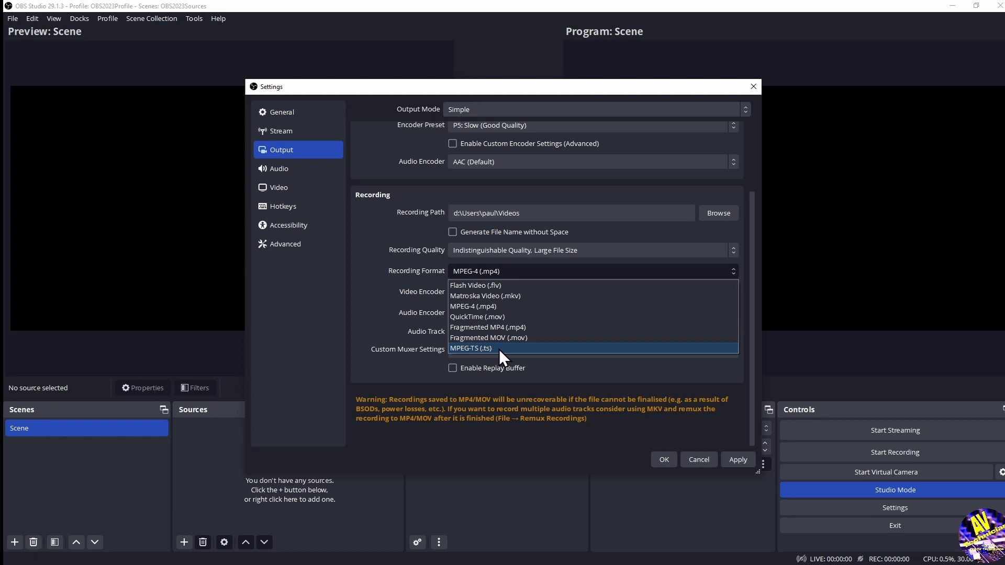
pyautogui.click(351, 300)
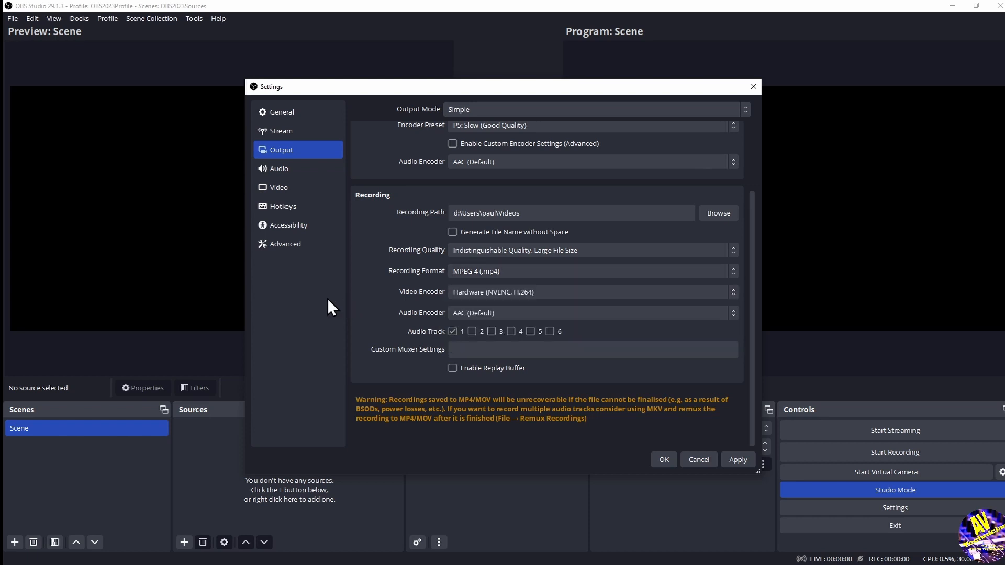
pyautogui.click(535, 313)
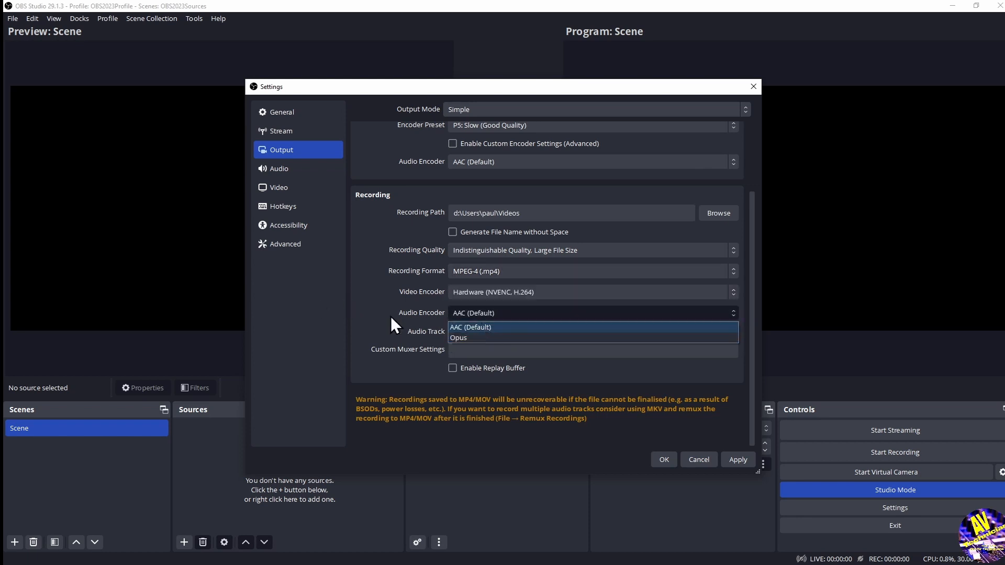
pyautogui.click(358, 313)
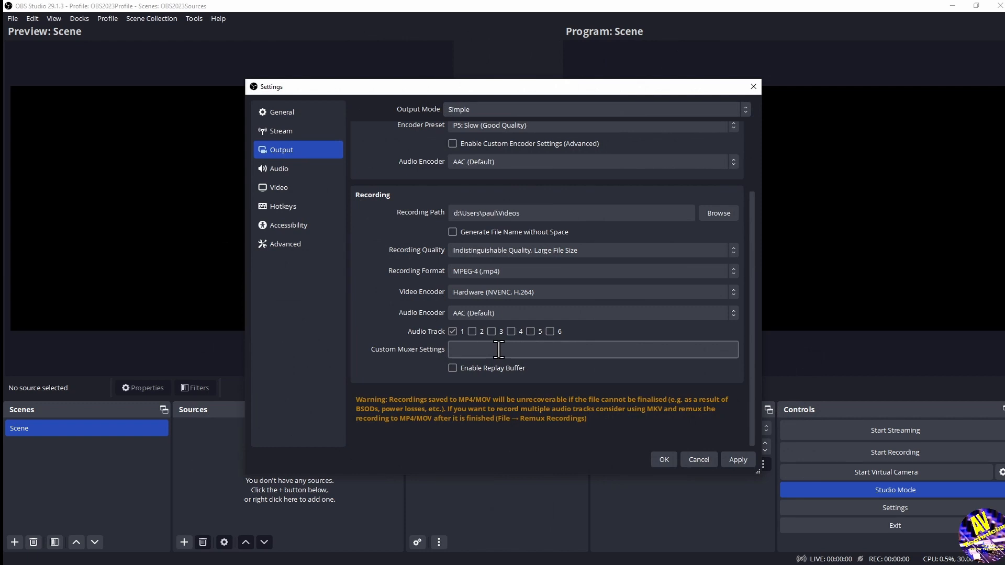
# Step: Enable the replay buffer, examine its maximum replay time and memory settings, and disable it again
pyautogui.click(452, 368)
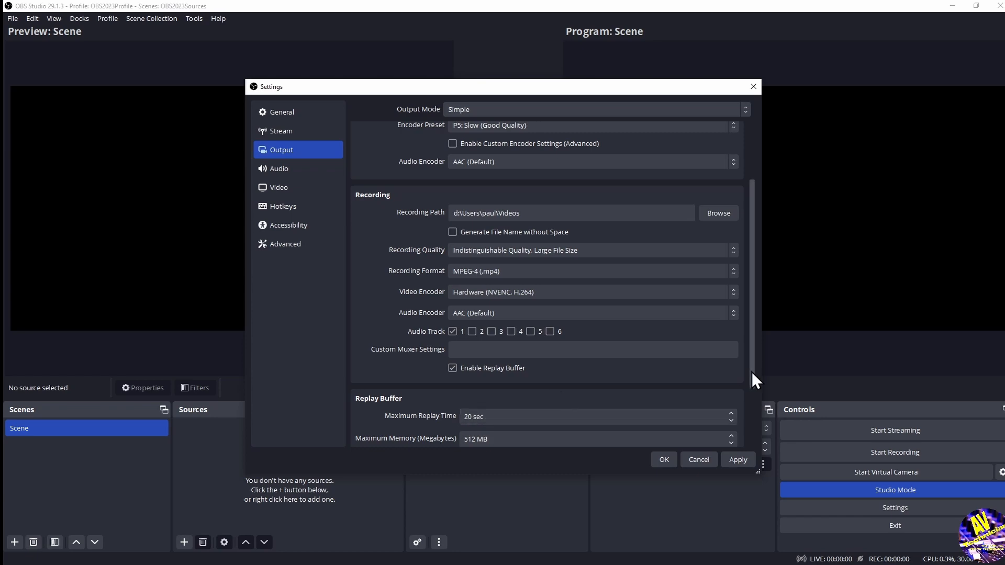
pyautogui.moveTo(753, 348); pyautogui.dragTo(753, 407)
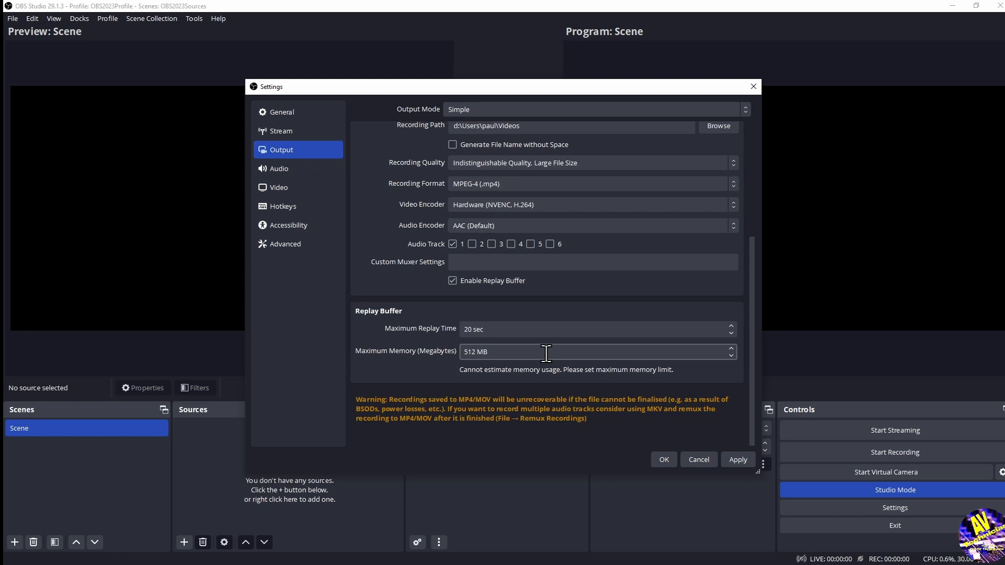
pyautogui.click(451, 281)
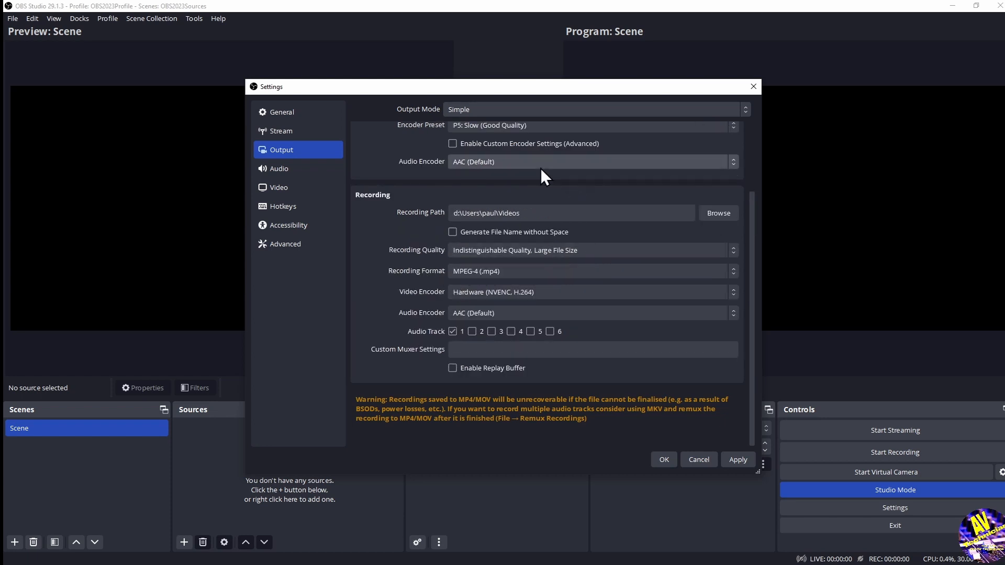
# Step: In the audio settings, set the sample rate to 48 kHz and the channels to Stereo
pyautogui.click(284, 166)
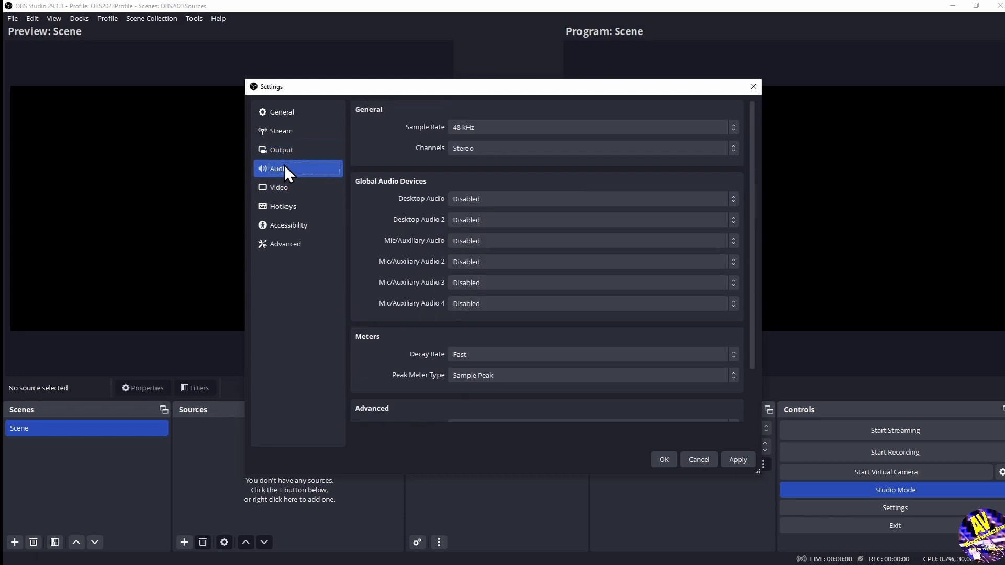
pyautogui.click(491, 127)
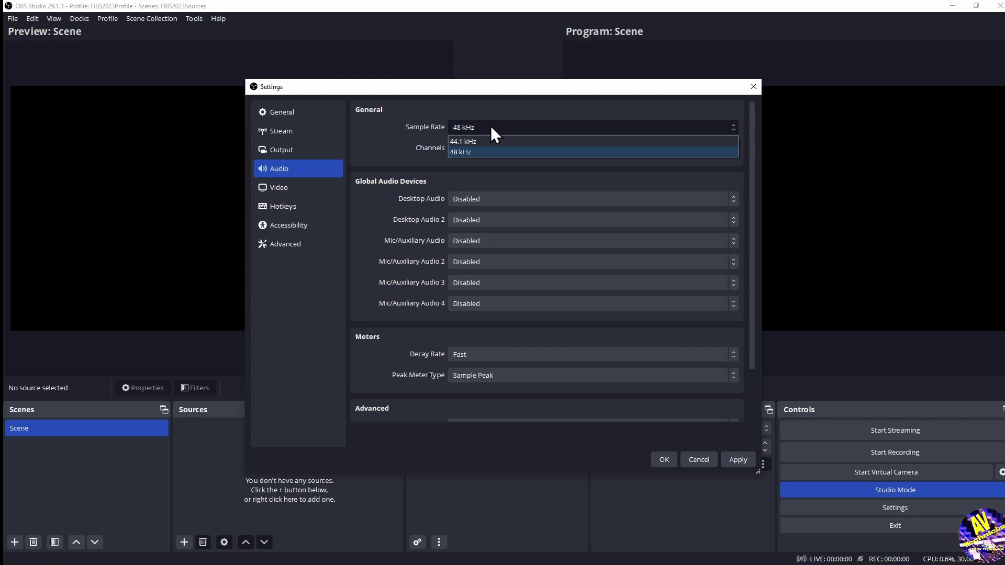
pyautogui.click(491, 153)
pyautogui.click(480, 150)
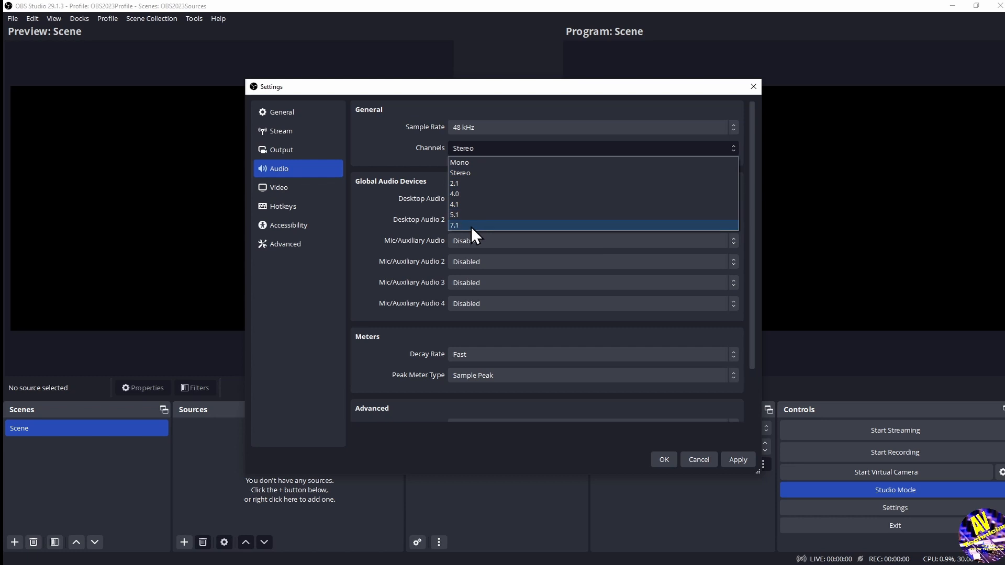
pyautogui.click(463, 173)
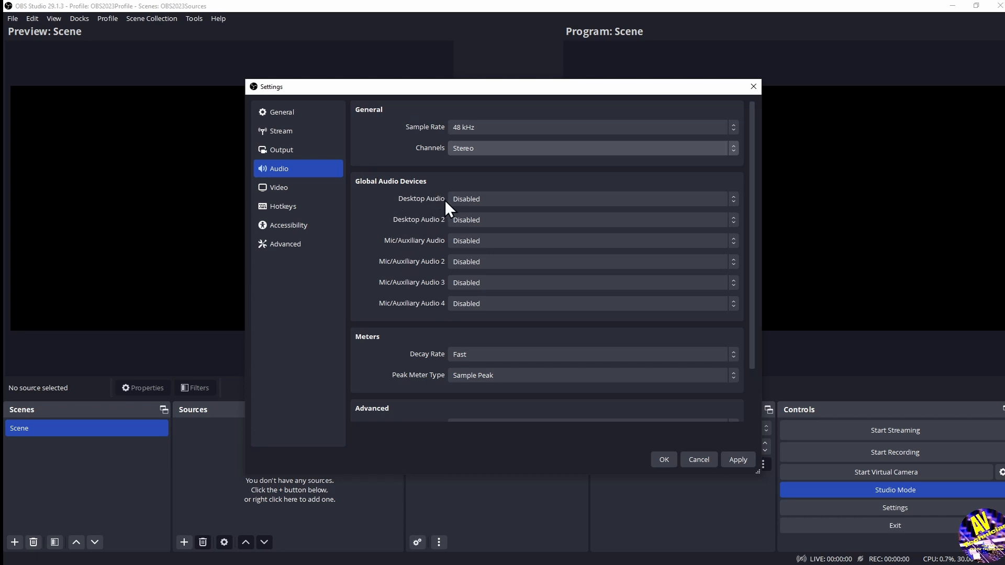
# Step: Set the global devices Desktop Audio and Desktop Audio 2 to Default, and set both back to Disabled
pyautogui.click(488, 199)
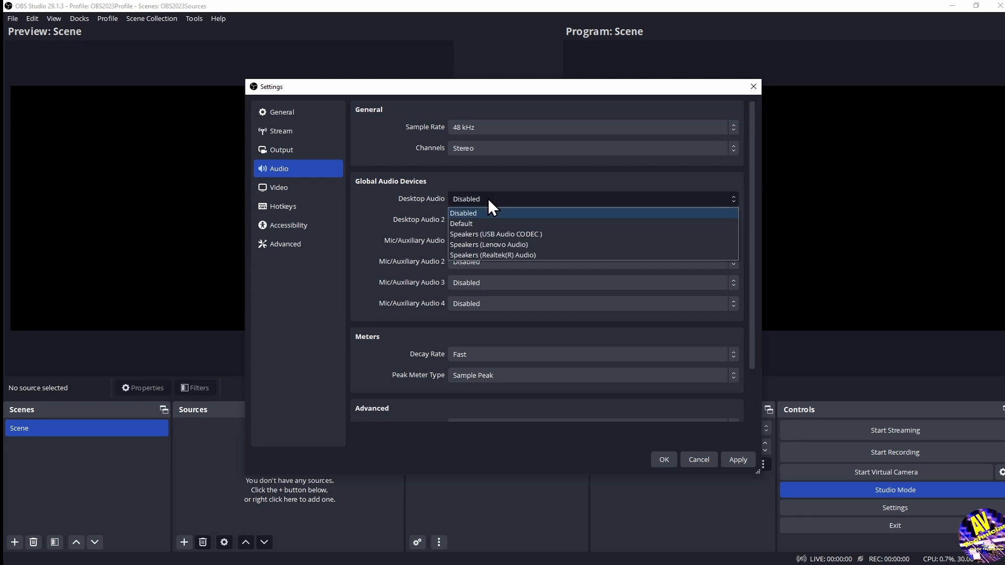
pyautogui.click(473, 226)
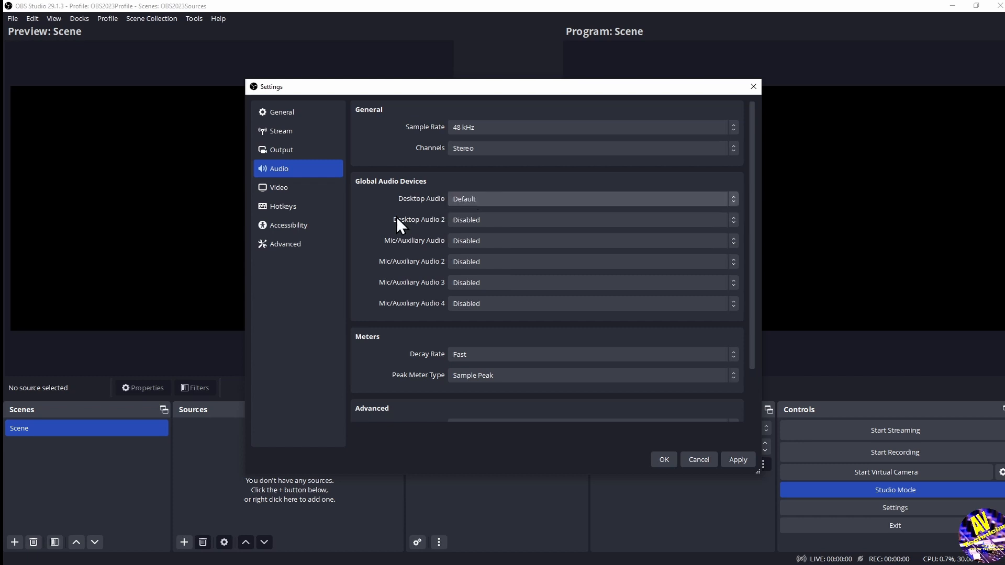
pyautogui.click(485, 220)
pyautogui.click(478, 245)
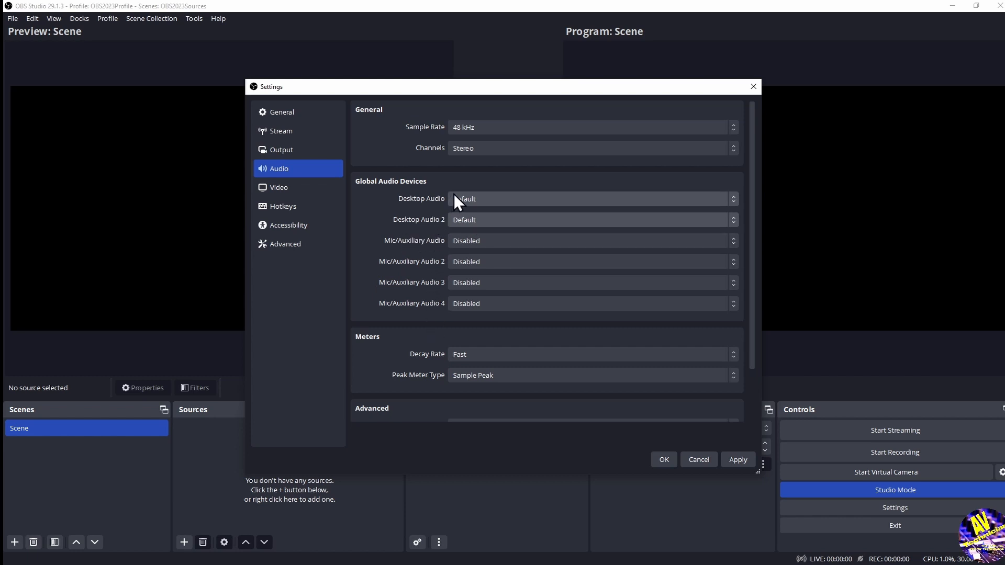
pyautogui.click(473, 199)
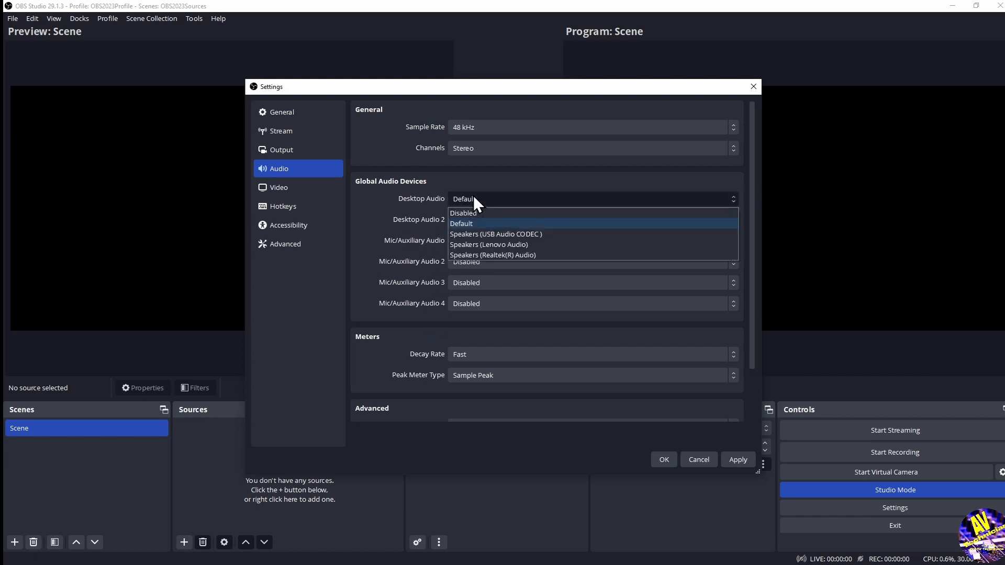
pyautogui.click(474, 209)
pyautogui.click(492, 220)
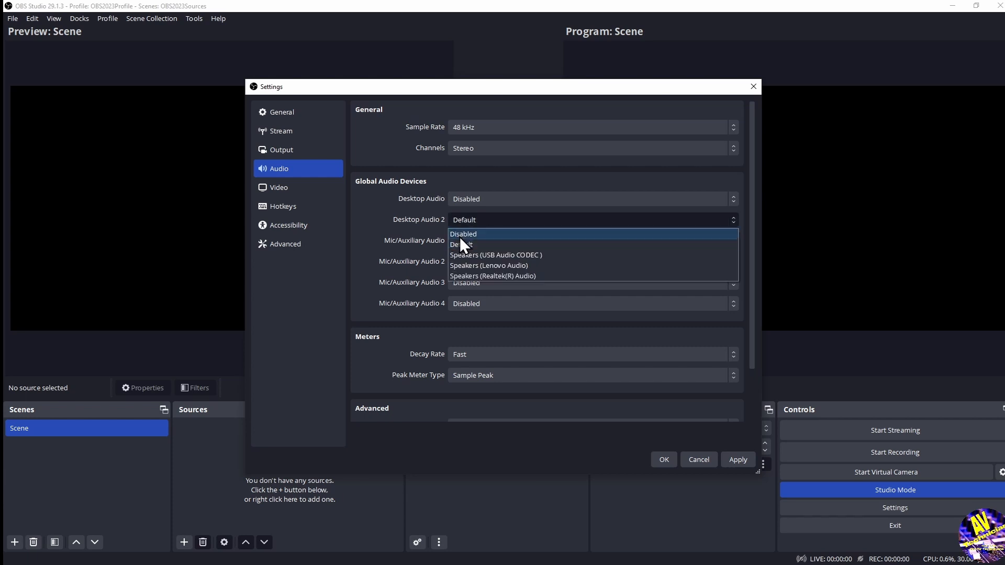
pyautogui.click(464, 235)
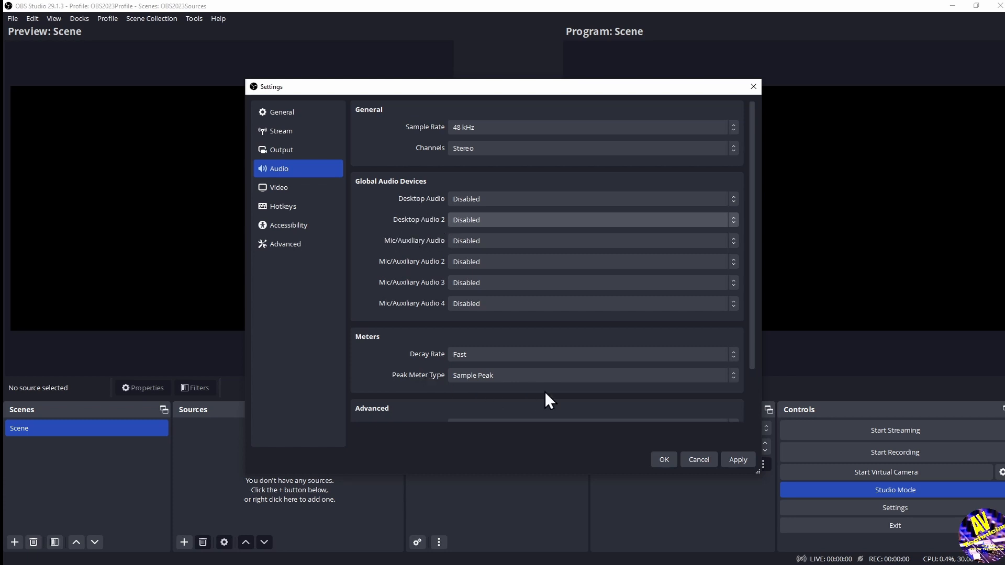
# Step: Review the available monitoring devices in the advanced part of the audio settings
pyautogui.moveTo(753, 329); pyautogui.dragTo(731, 403)
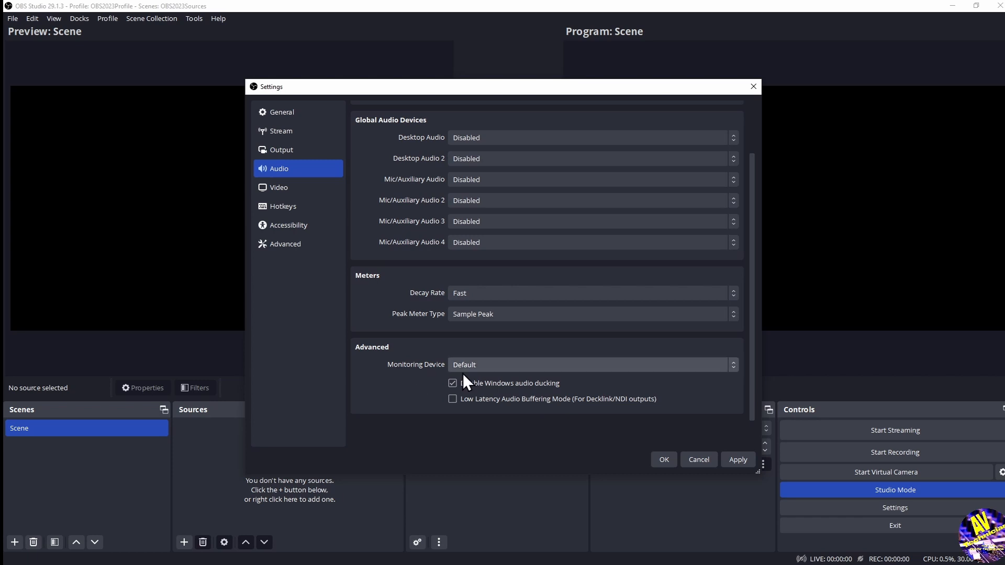
pyautogui.click(519, 365)
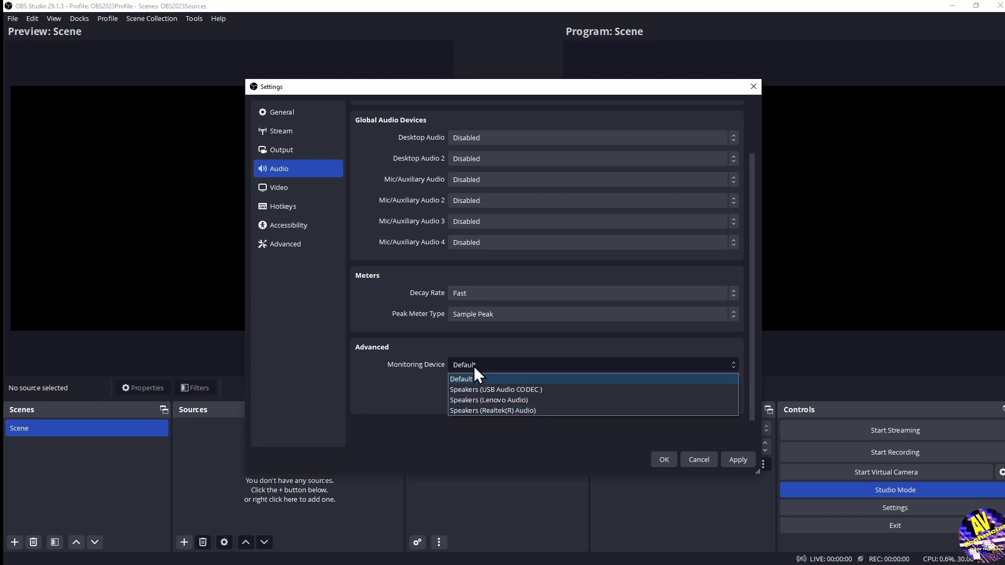
pyautogui.click(408, 386)
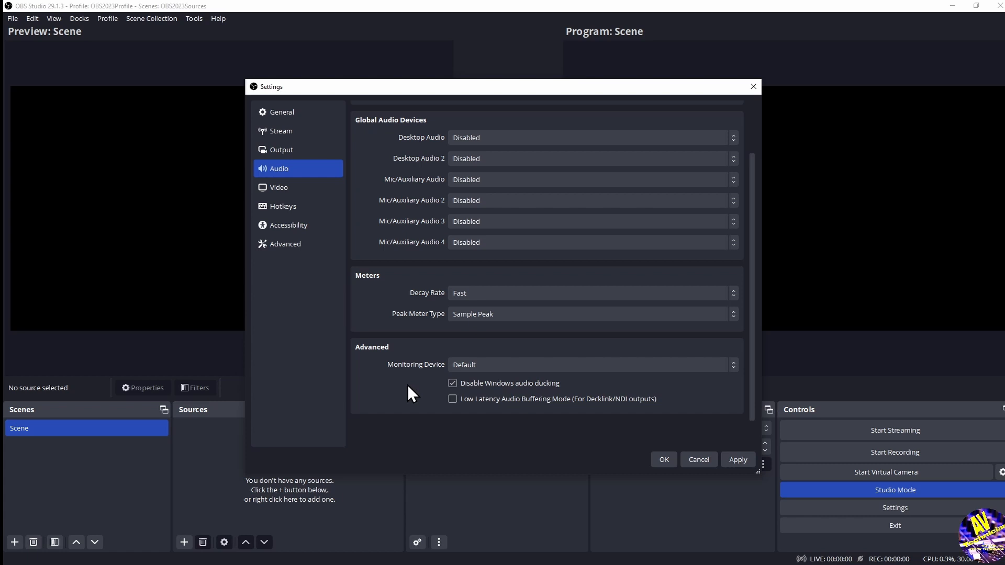
pyautogui.click(485, 366)
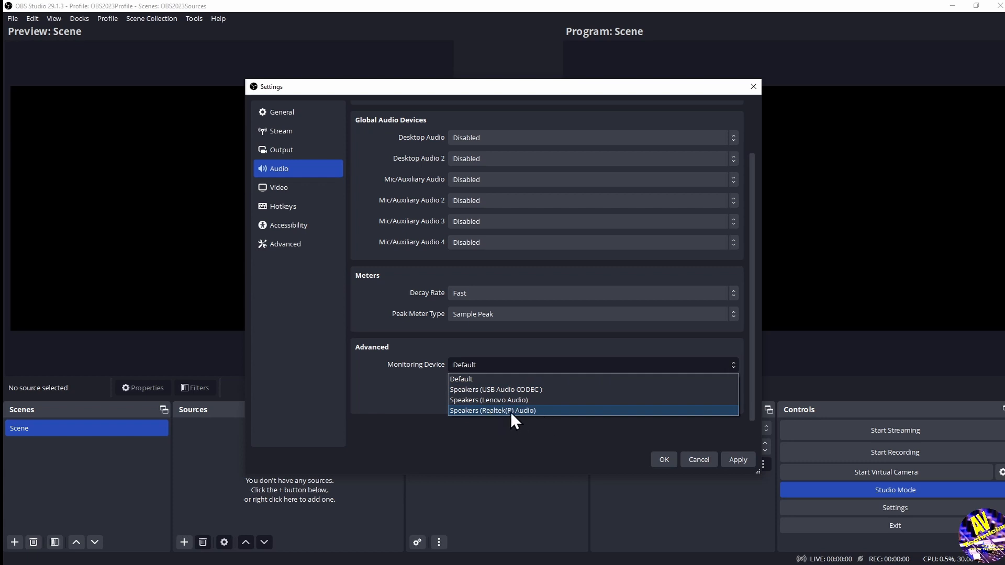
pyautogui.click(375, 385)
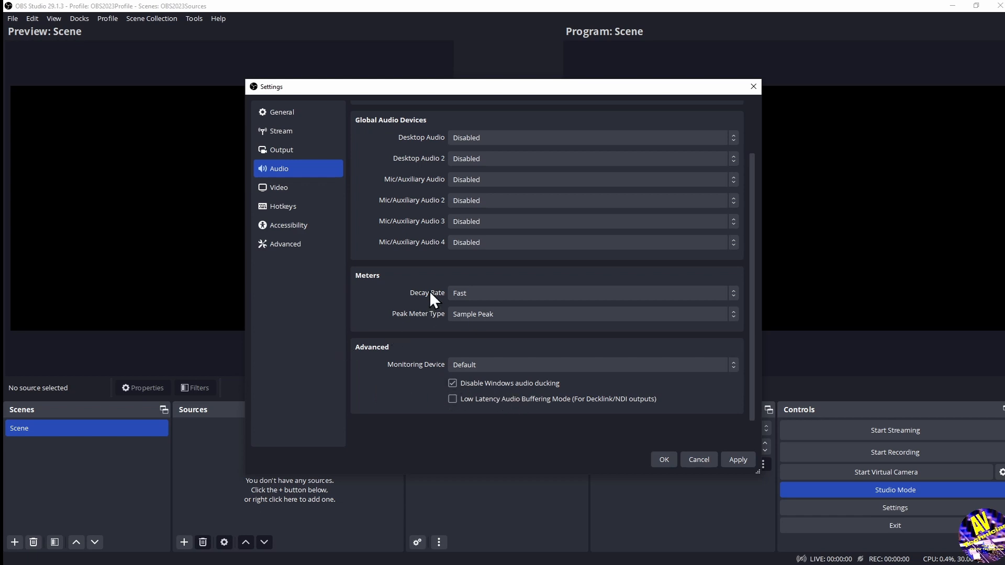
# Step: In the video settings, set the output (scaled) resolution to 1920x1080 and the common FPS value to 30
pyautogui.click(267, 188)
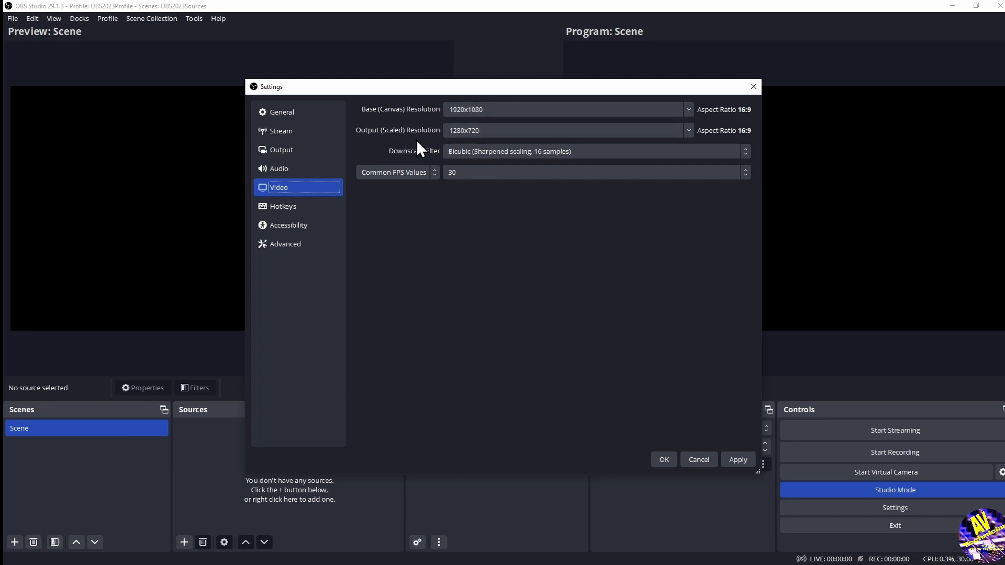
pyautogui.click(689, 131)
pyautogui.click(495, 143)
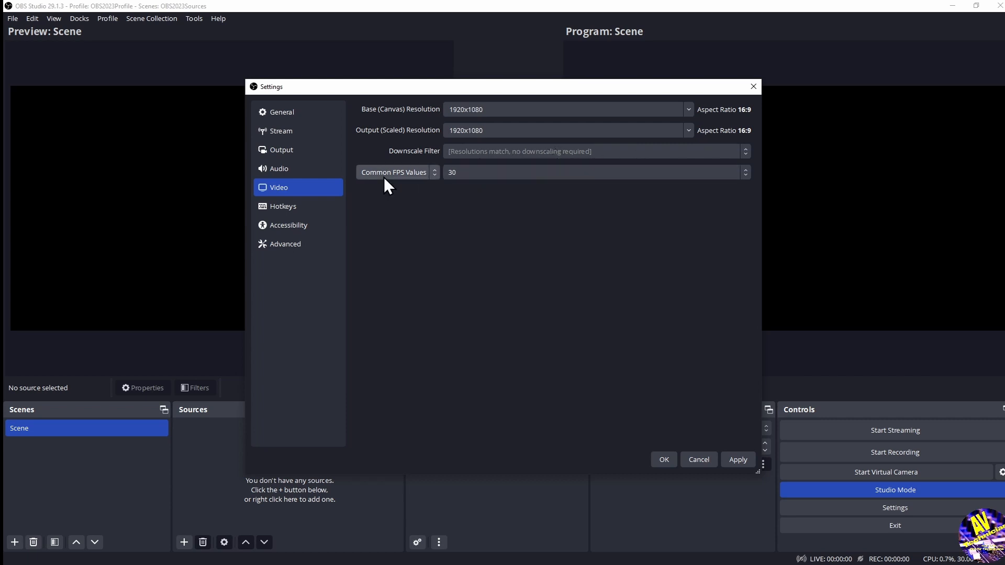
pyautogui.click(513, 171)
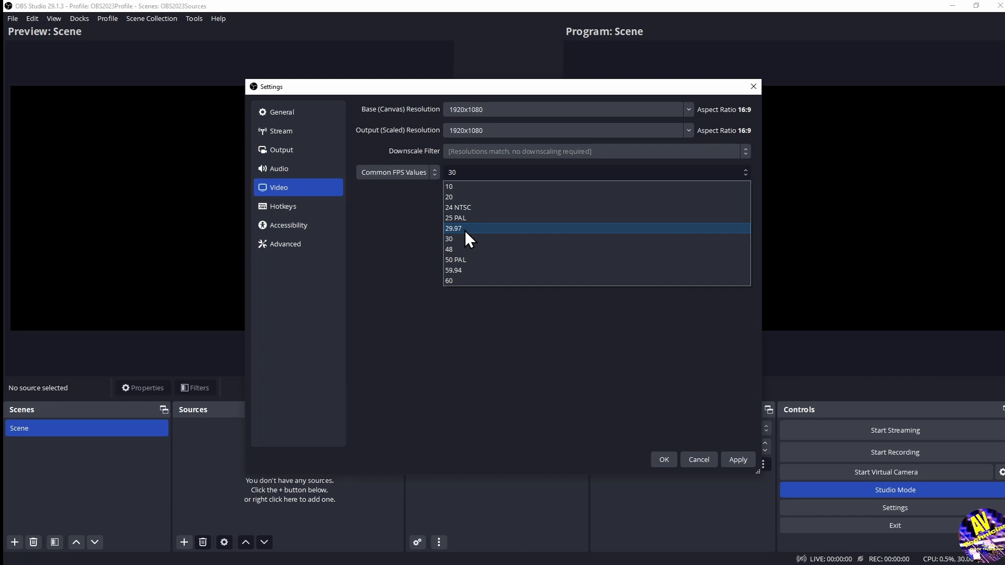
pyautogui.click(449, 239)
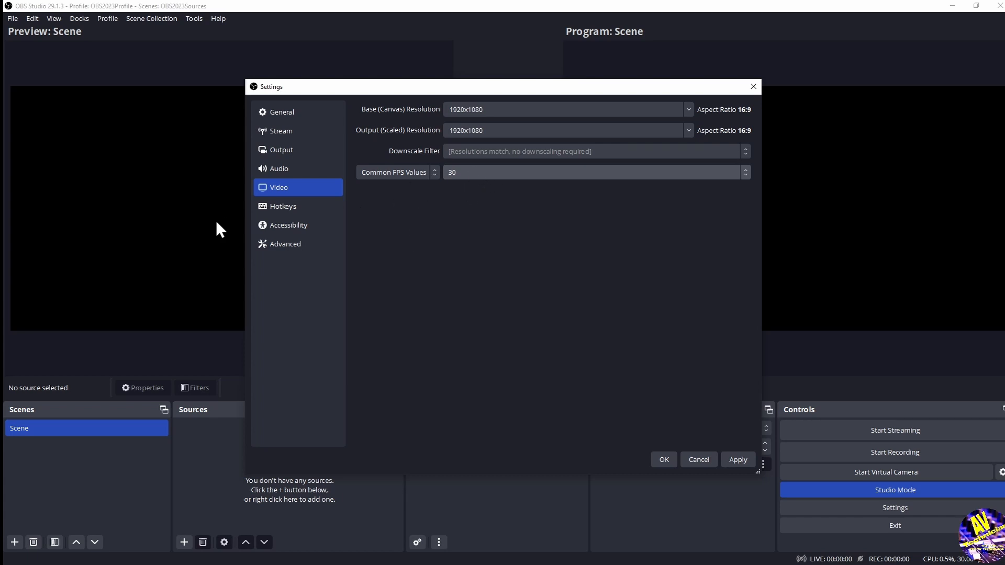
# Step: Look through the full list of assignable hotkeys and the accessibility colour settings
pyautogui.click(281, 207)
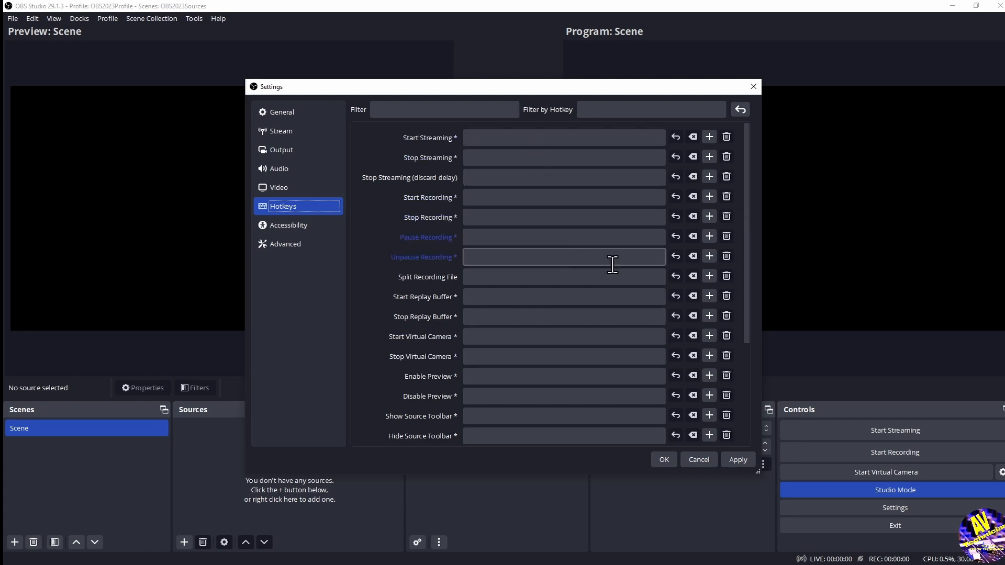
pyautogui.moveTo(746, 280); pyautogui.dragTo(736, 409)
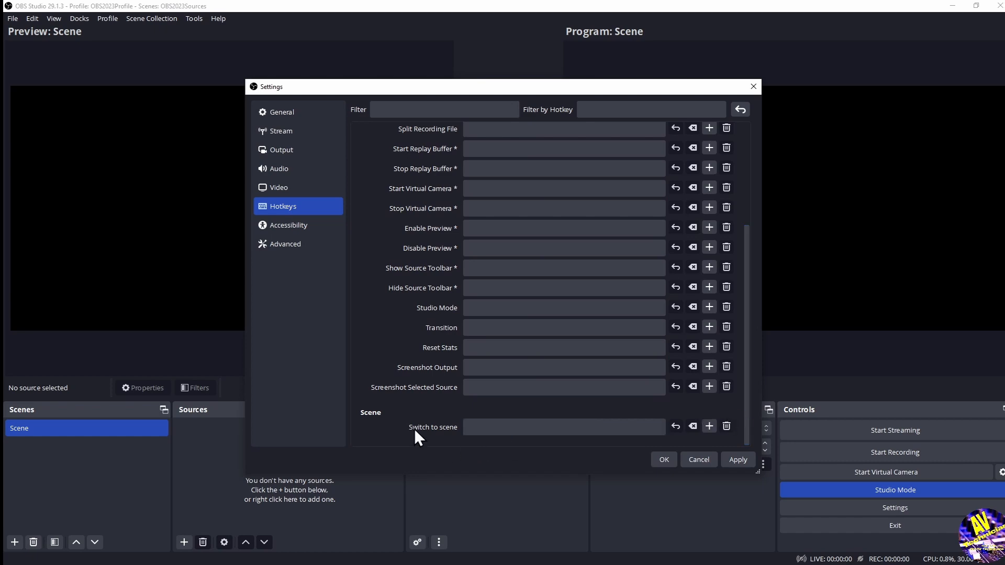
pyautogui.moveTo(749, 388); pyautogui.dragTo(748, 259)
pyautogui.click(283, 228)
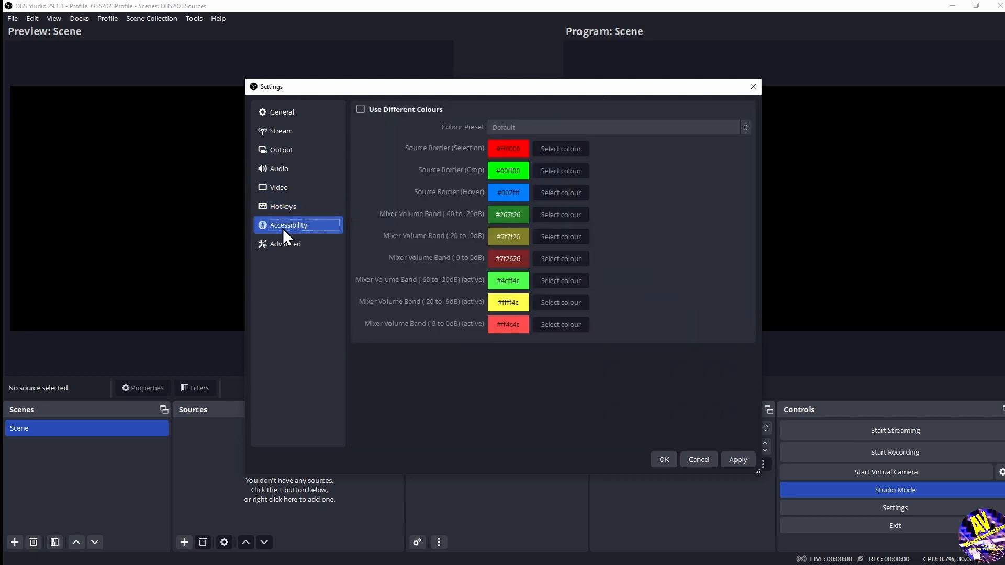
# Step: In the advanced settings, review the available process priority, renderer and colour format options
pyautogui.click(297, 243)
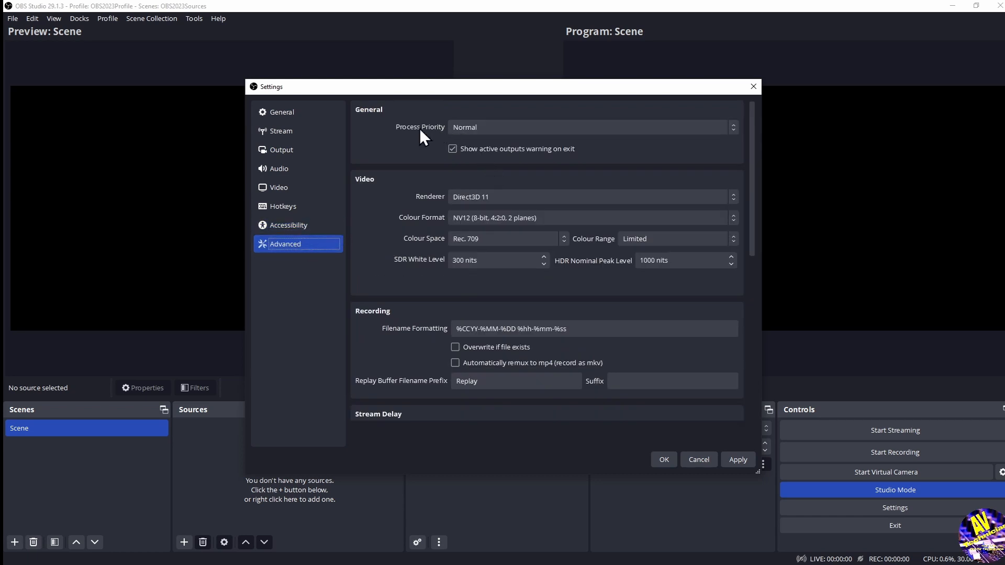
pyautogui.click(501, 128)
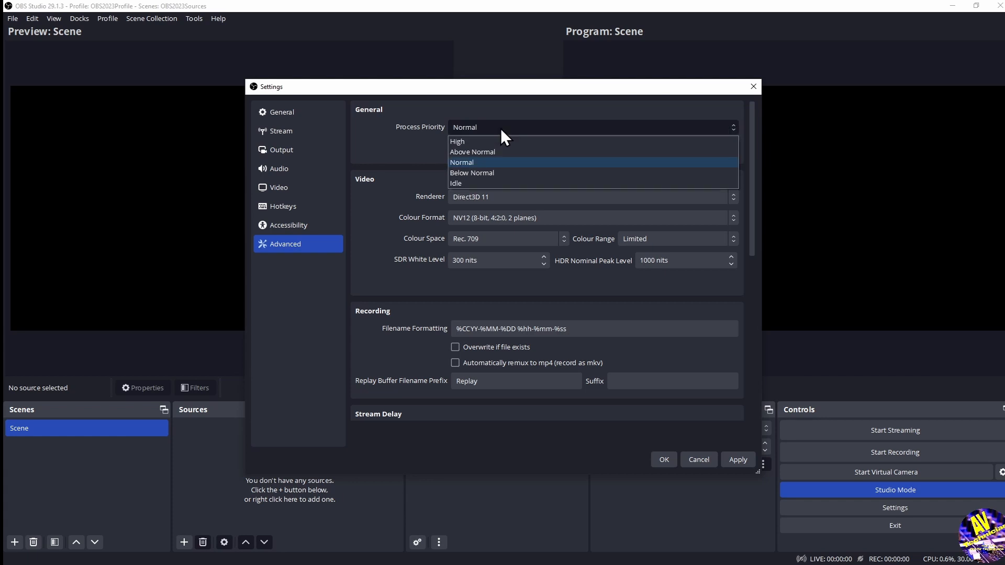
pyautogui.click(500, 127)
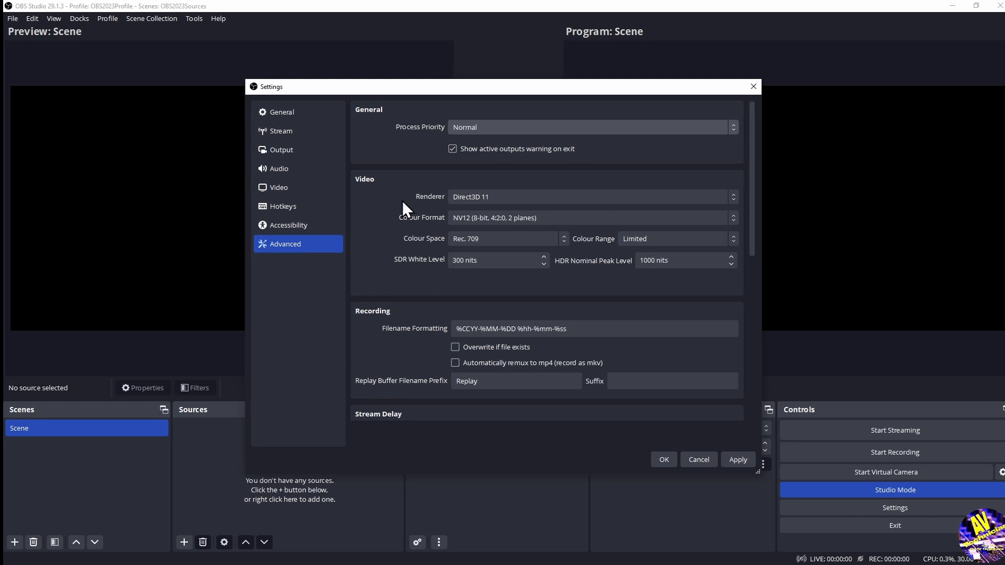
pyautogui.click(532, 199)
pyautogui.click(531, 199)
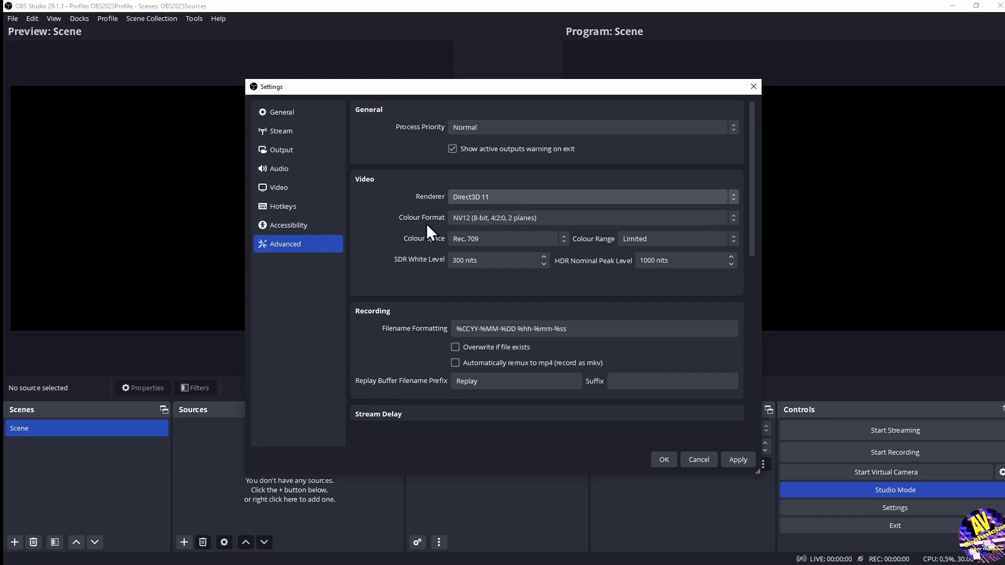
pyautogui.click(555, 218)
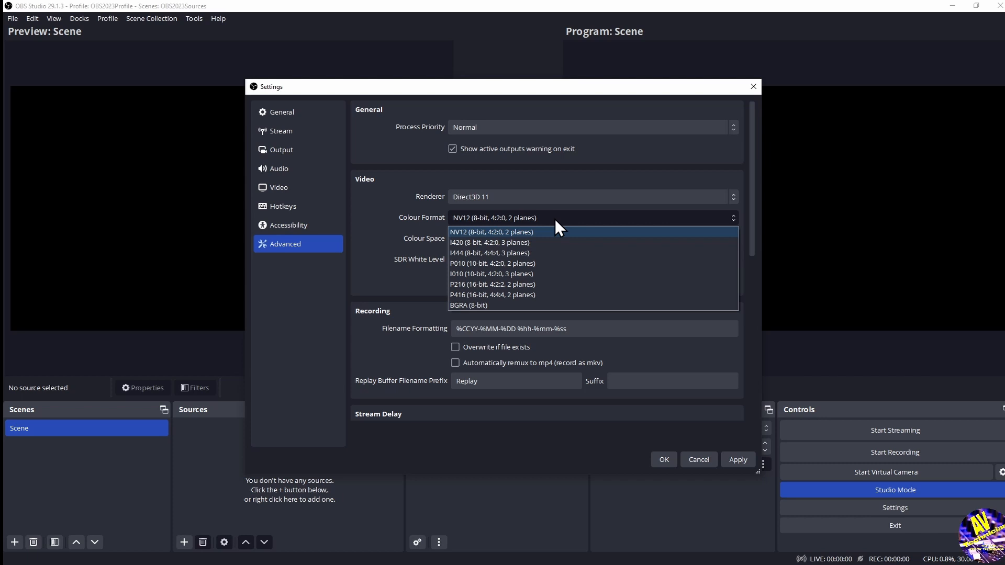
pyautogui.click(409, 222)
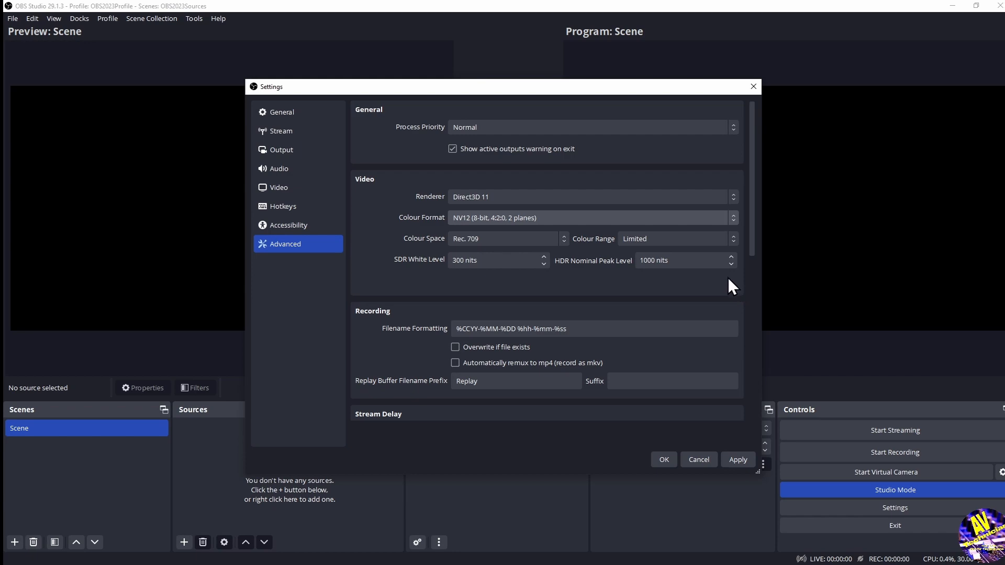
# Step: Examine the advanced recording filename formatting, stream delay and automatic reconnect settings
pyautogui.moveTo(752, 239); pyautogui.dragTo(727, 285)
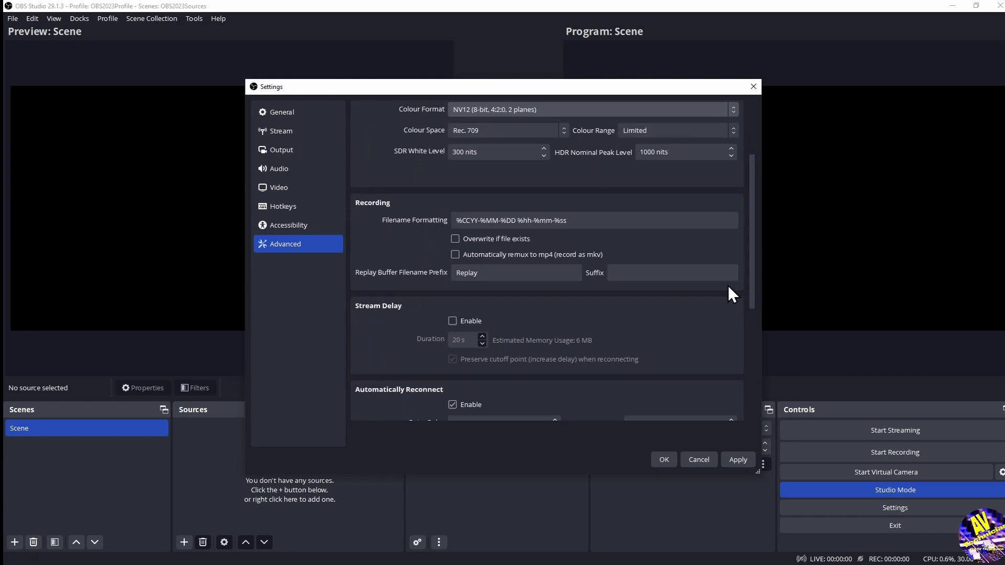
pyautogui.click(611, 226)
pyautogui.click(468, 222)
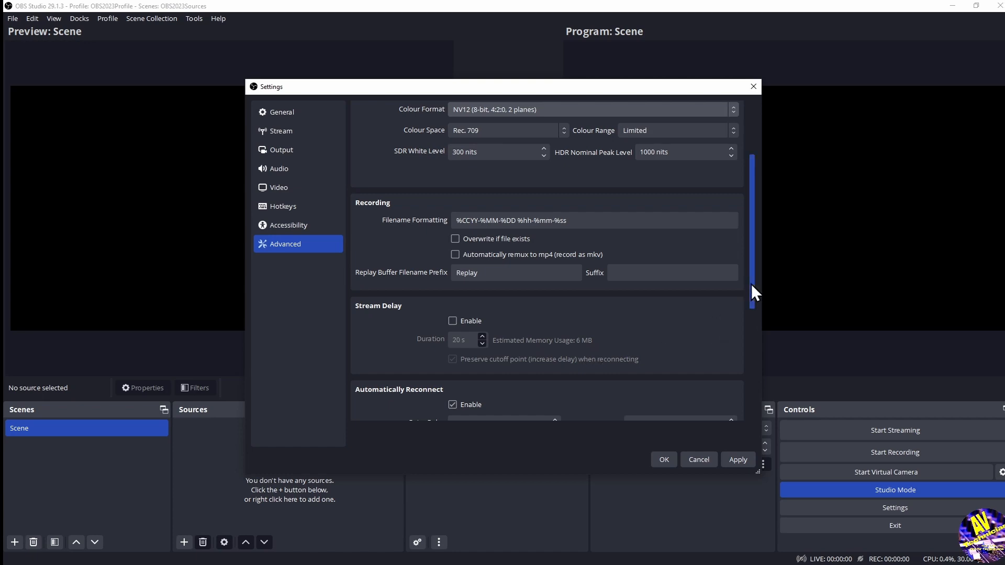
pyautogui.moveTo(752, 284); pyautogui.dragTo(753, 340)
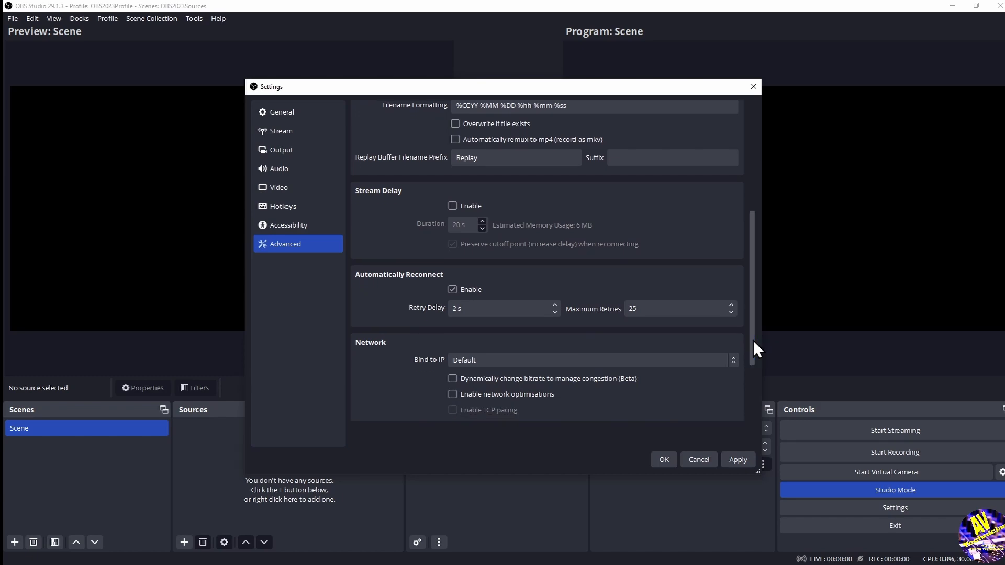
pyautogui.moveTo(753, 340); pyautogui.dragTo(755, 360)
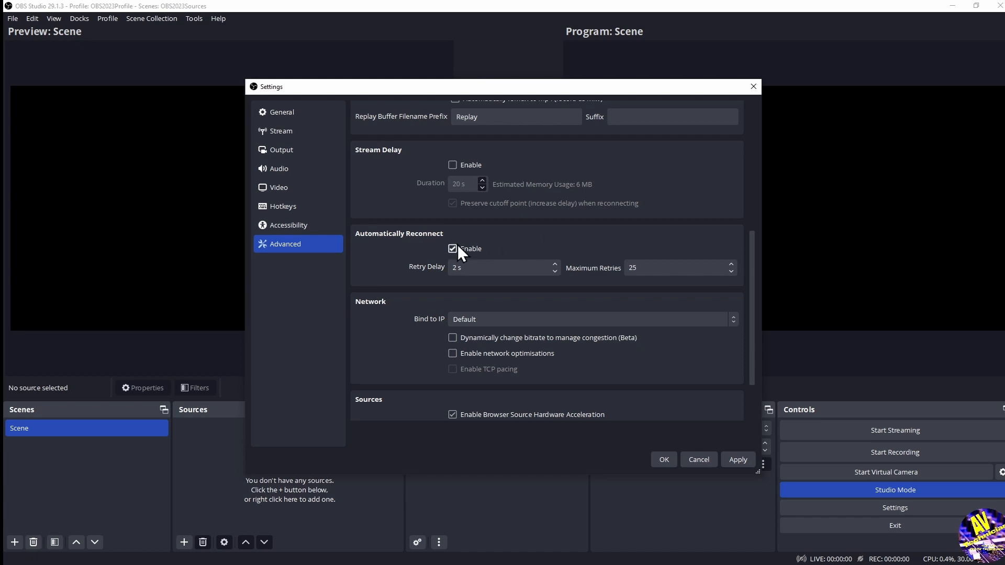
# Step: Review the Bind to IP and Hotkey Focus Behaviour options, then save the settings and close the dialog
pyautogui.moveTo(751, 277); pyautogui.dragTo(749, 330)
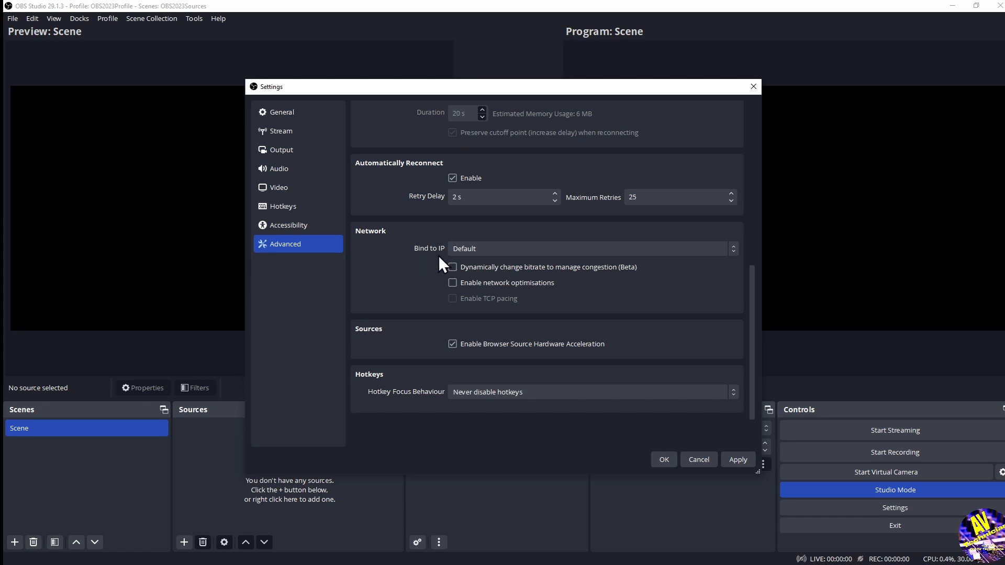
pyautogui.click(529, 250)
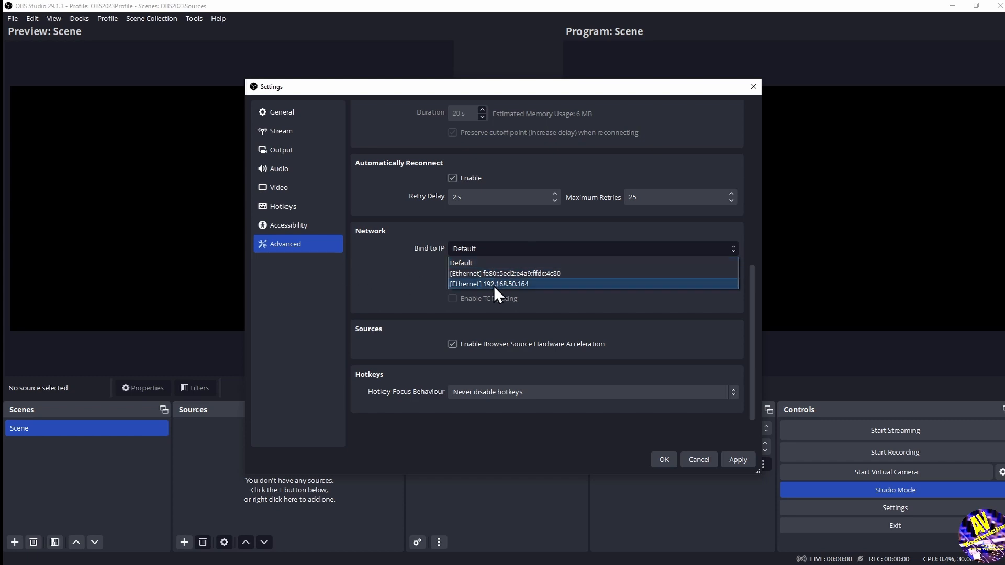
pyautogui.click(399, 278)
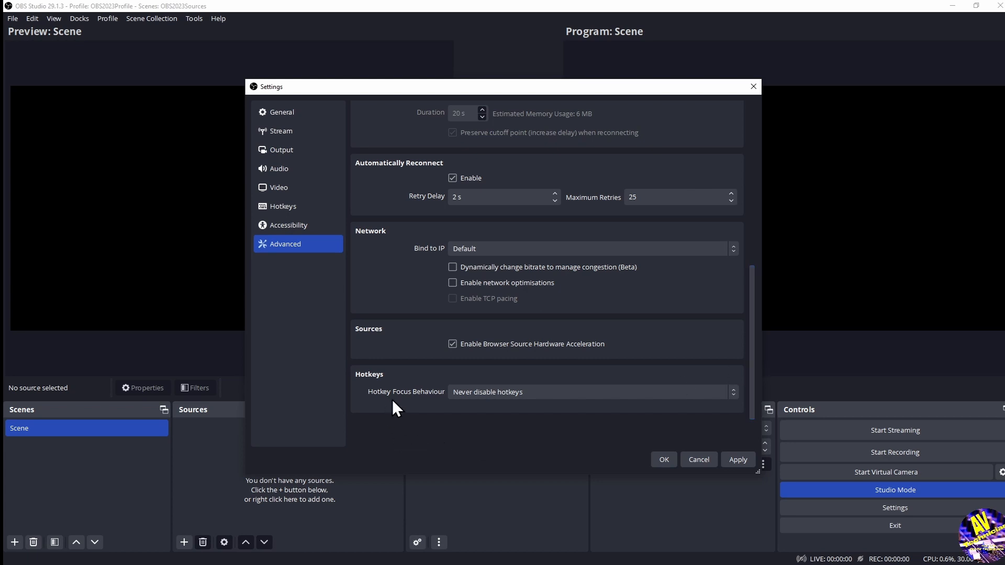
pyautogui.click(514, 394)
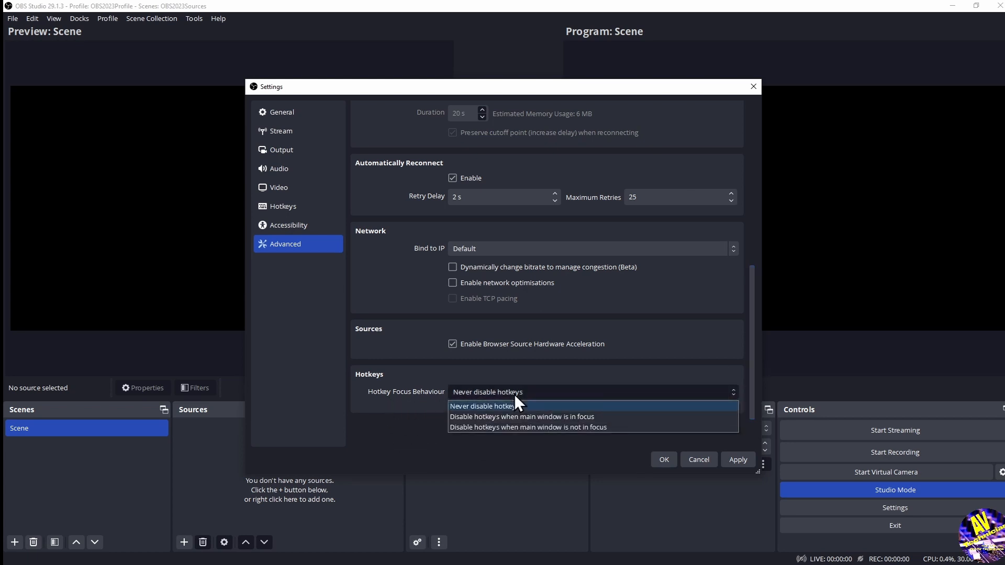
pyautogui.click(514, 395)
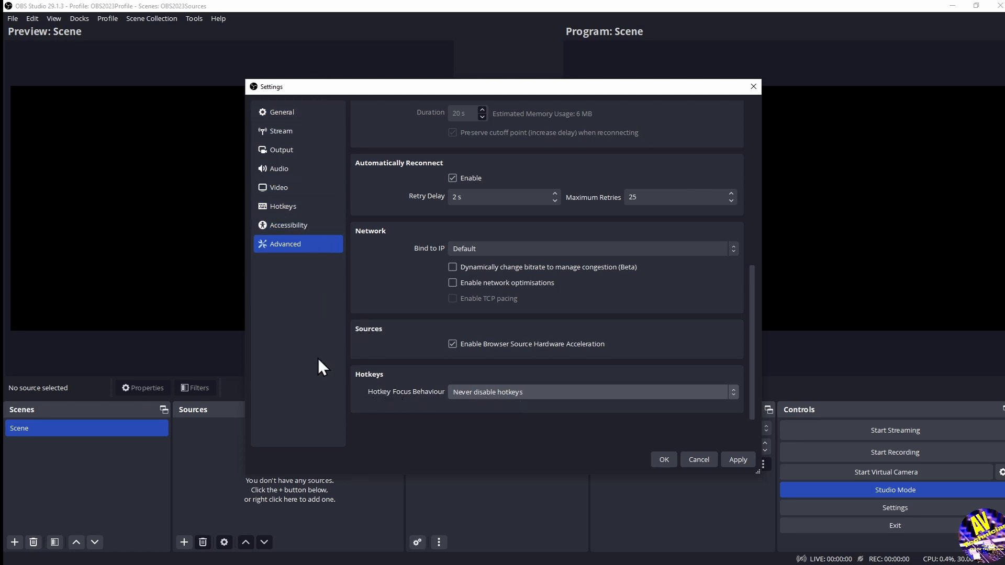
pyautogui.click(664, 459)
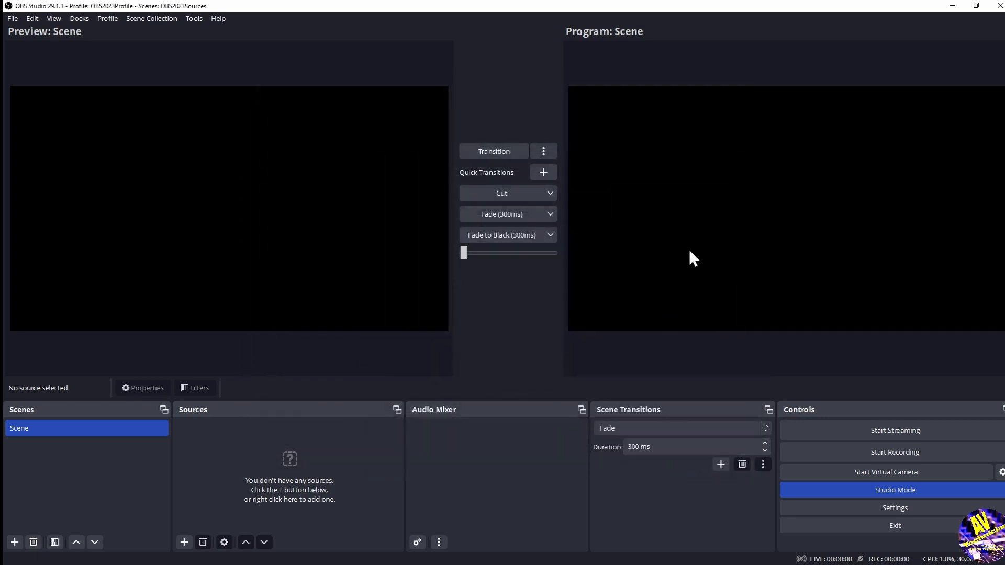